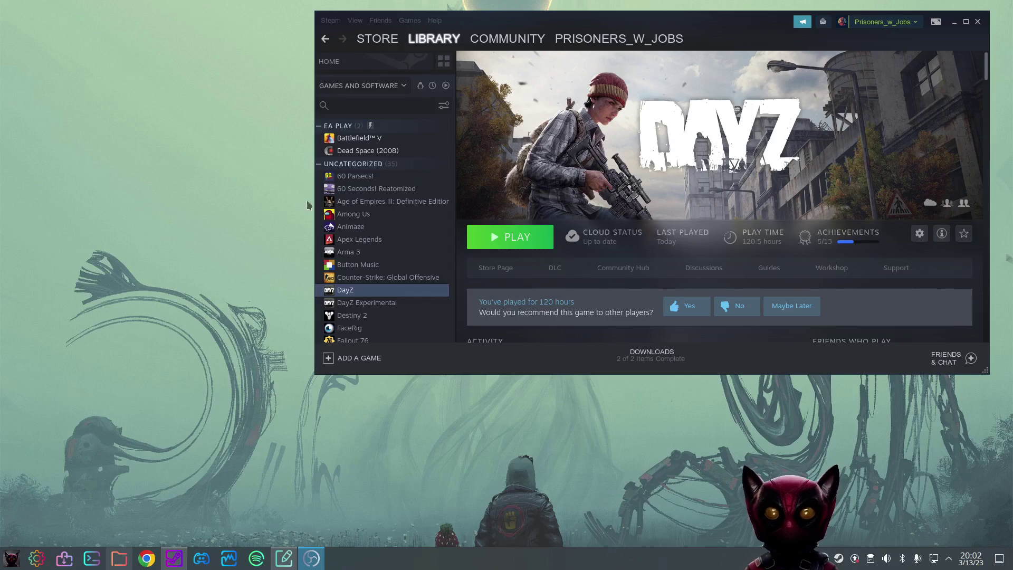
Open DayZ's properties, examine the list of subscribed Workshop mods, and close the properties window
right_click(342, 289)
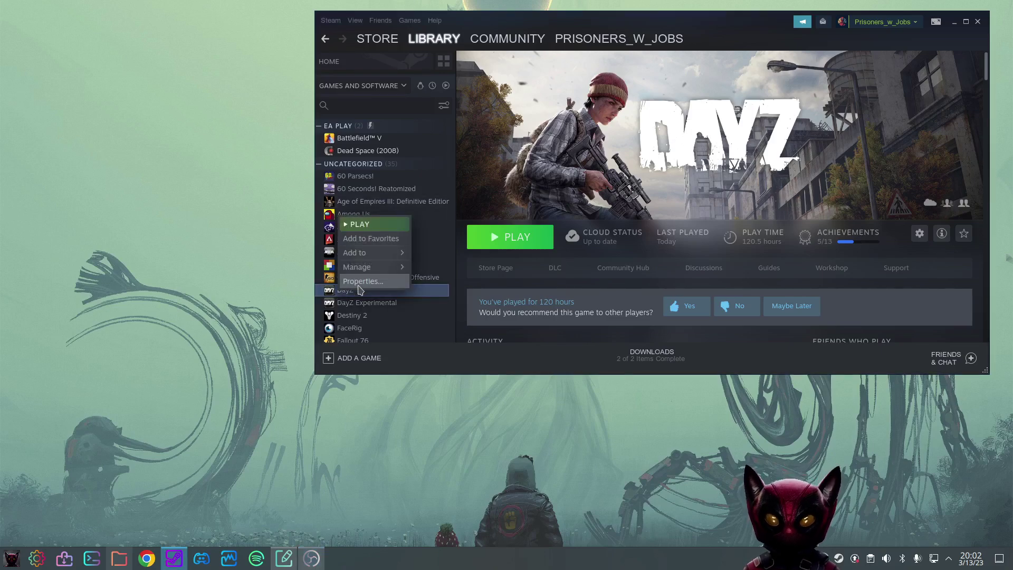
left_click(360, 283)
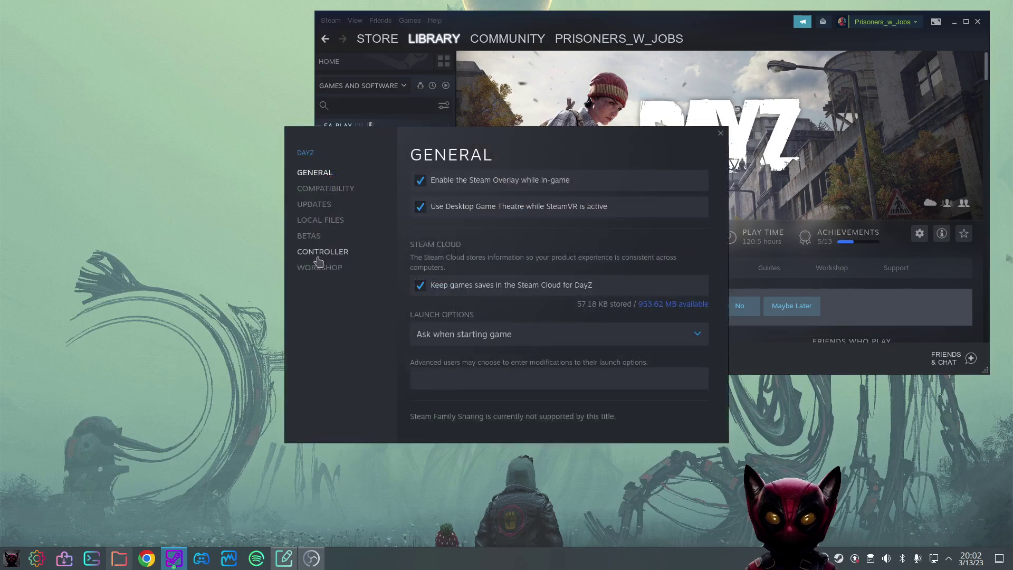
left_click(318, 265)
scroll(441, 285, "down", 2)
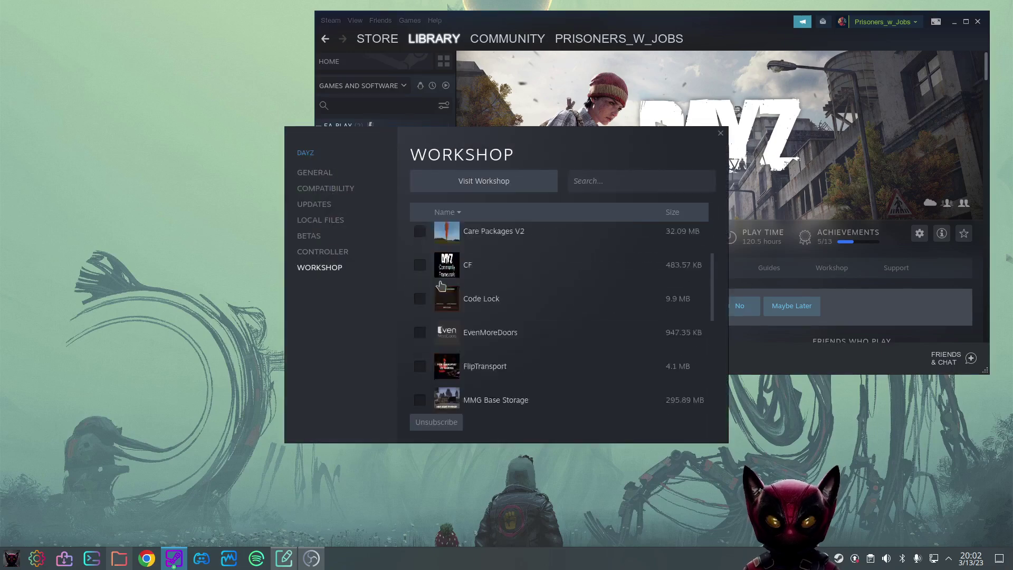
scroll(441, 285, "down", 5)
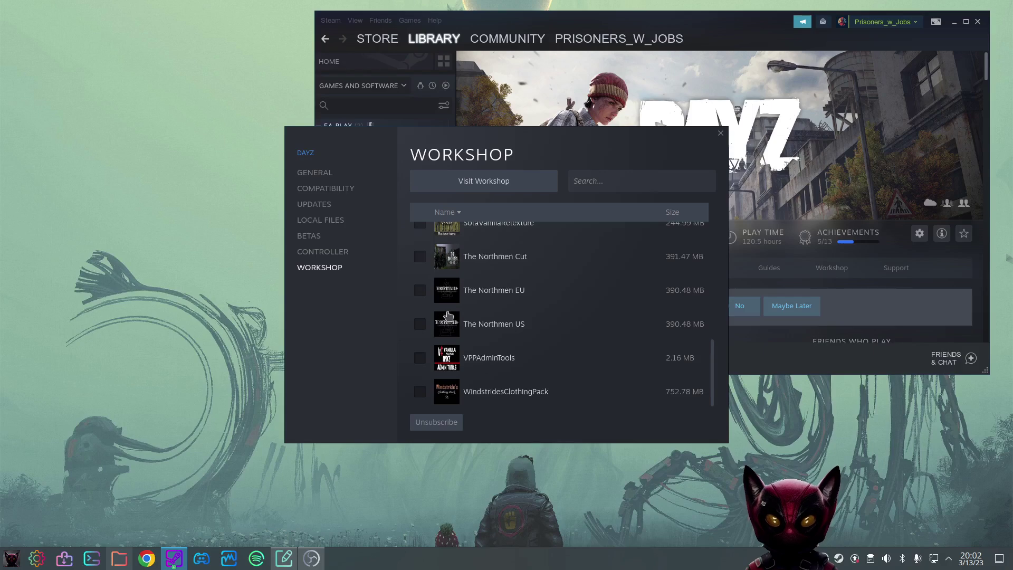
scroll(447, 295, "up", 7)
scroll(426, 274, "down", 2)
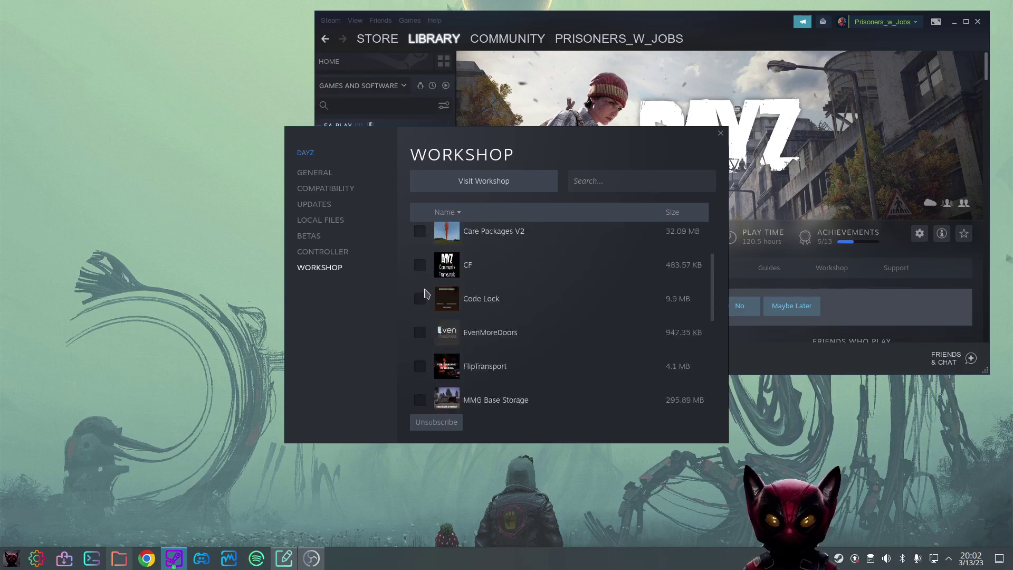
scroll(427, 293, "down", 5)
scroll(435, 279, "up", 7)
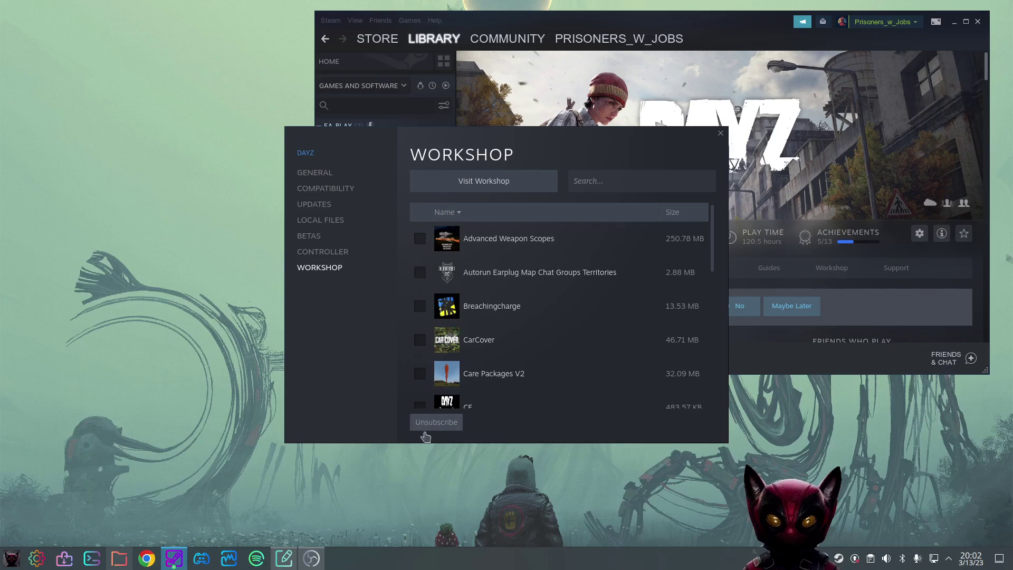
left_click_drag(676, 143, 545, 140)
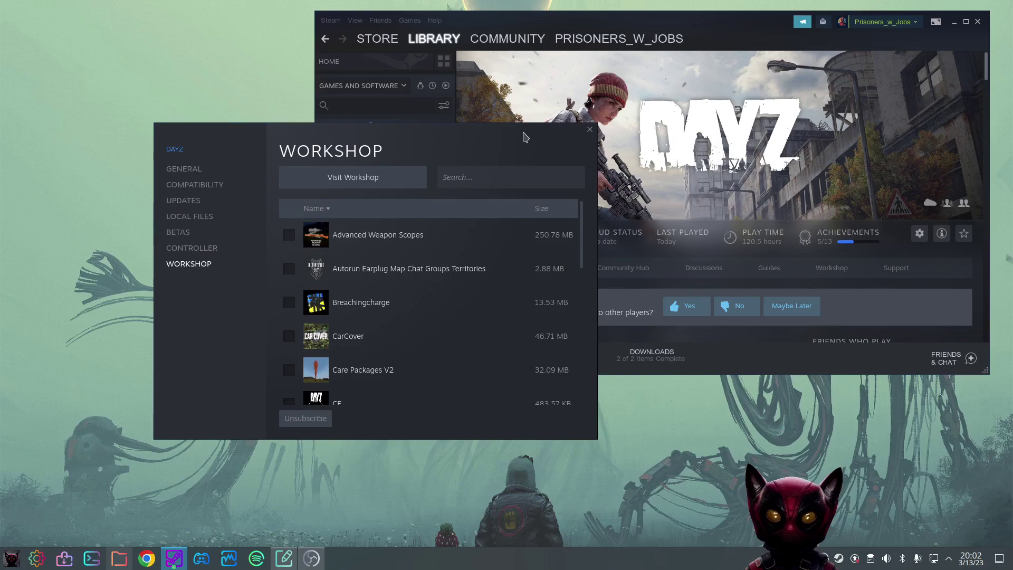
left_click_drag(522, 132, 557, 133)
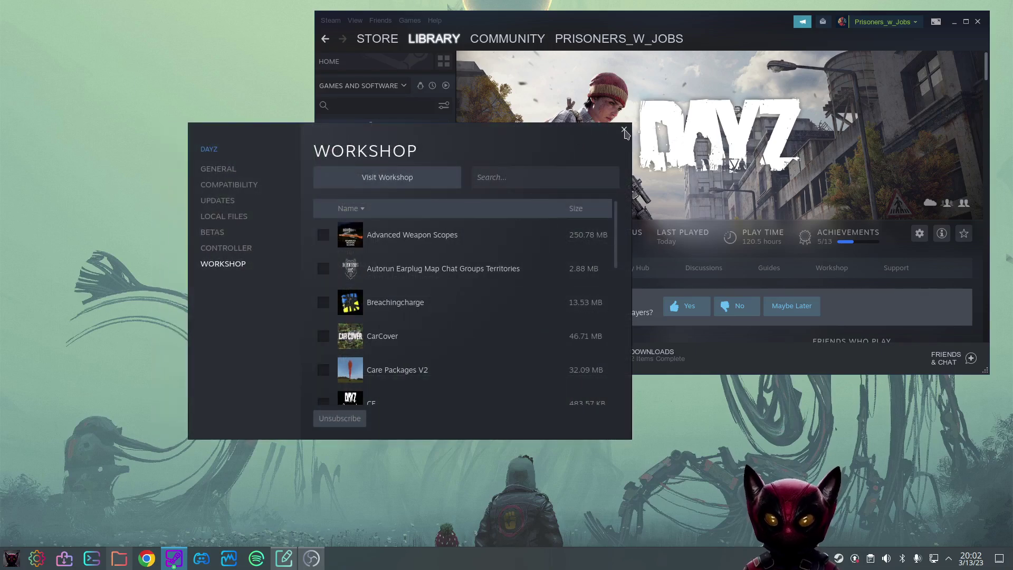
left_click(624, 131)
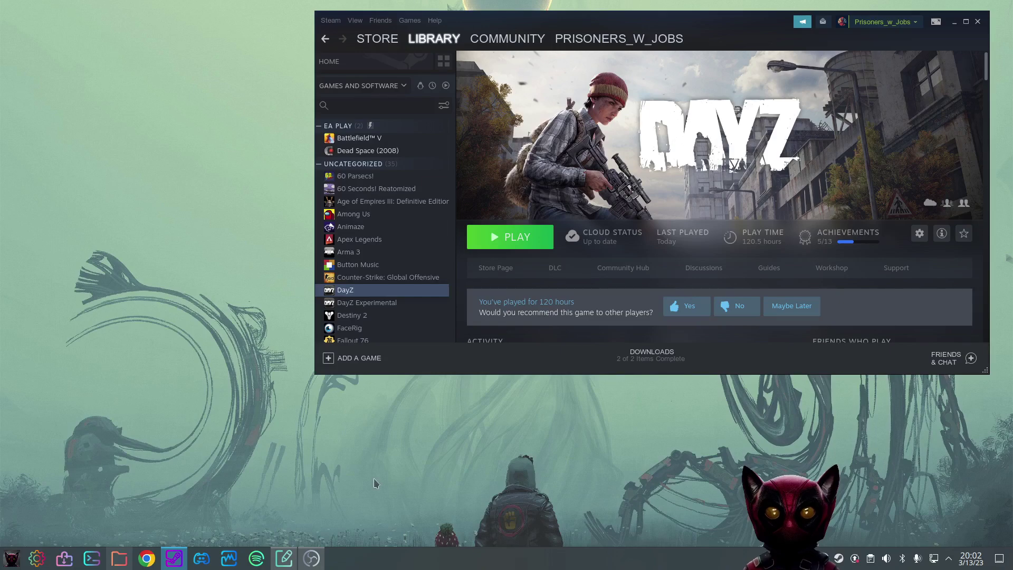
Switch to the Dolphin file manager and open the workshop/content/221100 folder inside steamapps to view the downloaded mod folders
left_click(119, 558)
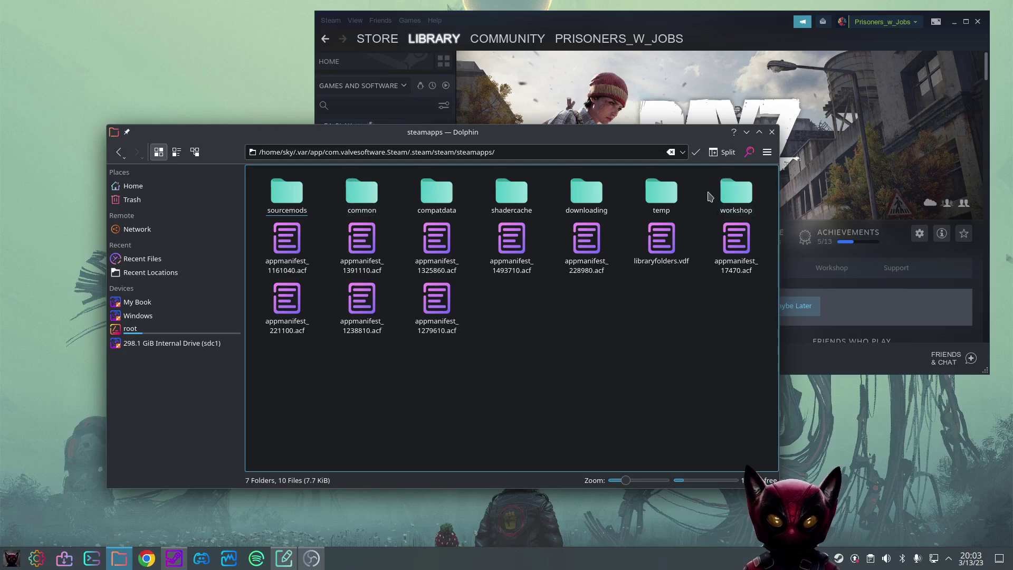
left_click(737, 192)
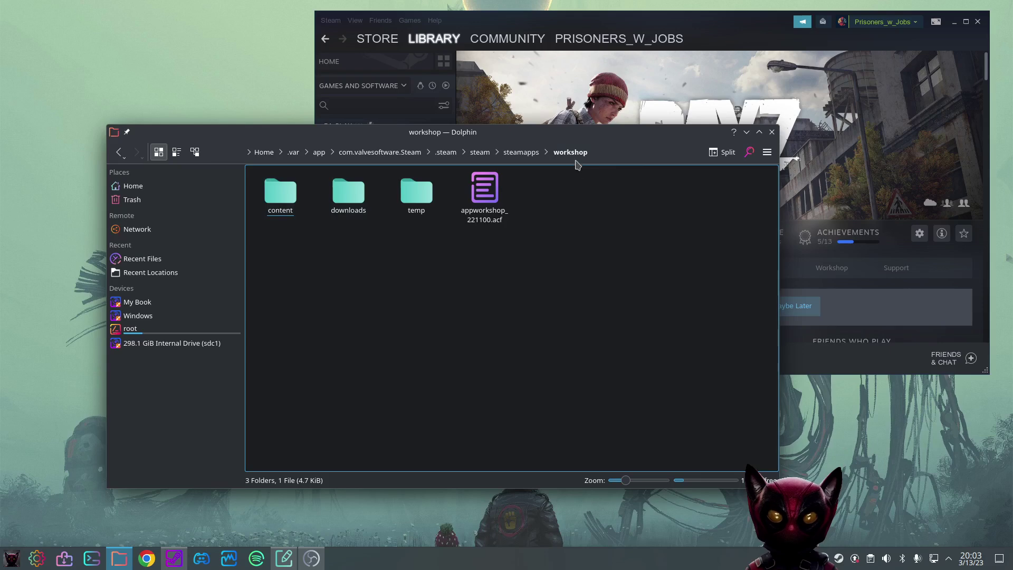
left_click(280, 193)
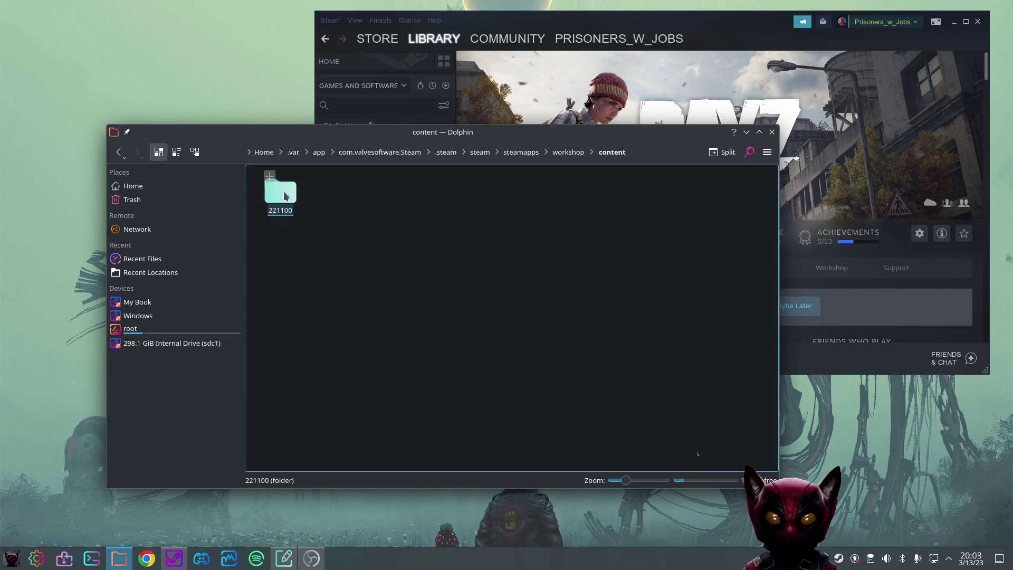
left_click(284, 214)
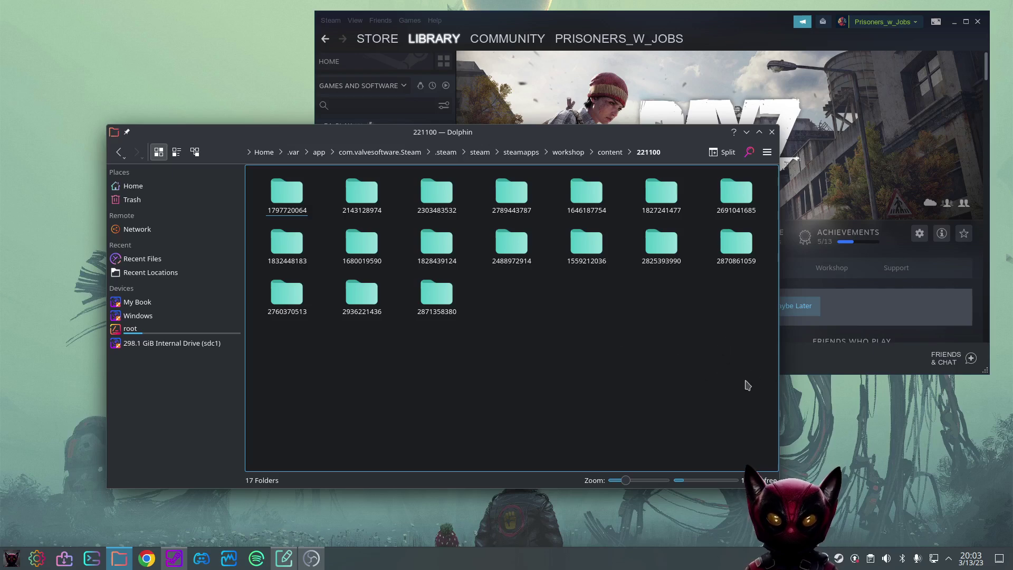
left_click_drag(745, 380, 530, 298)
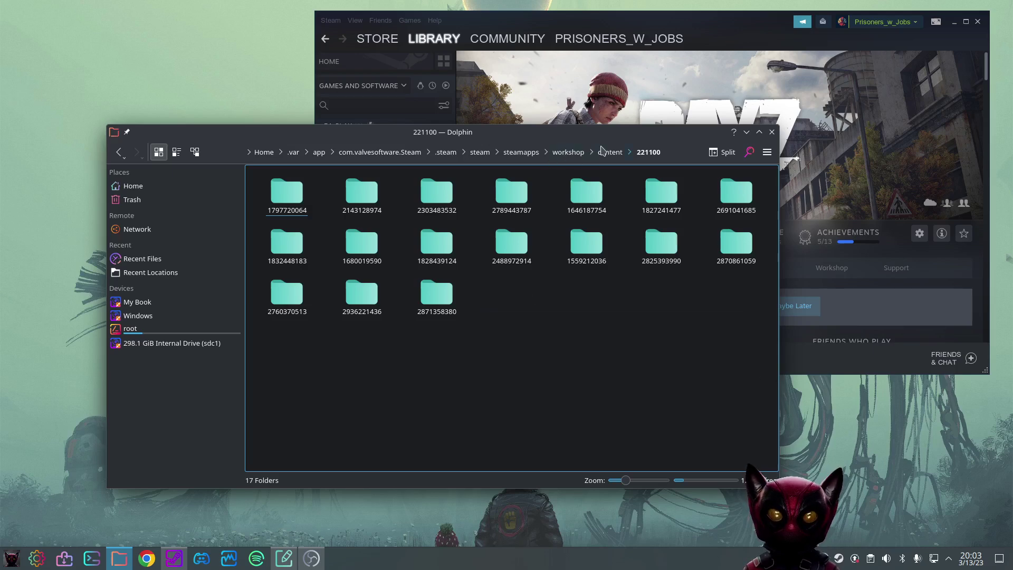
left_click(561, 152)
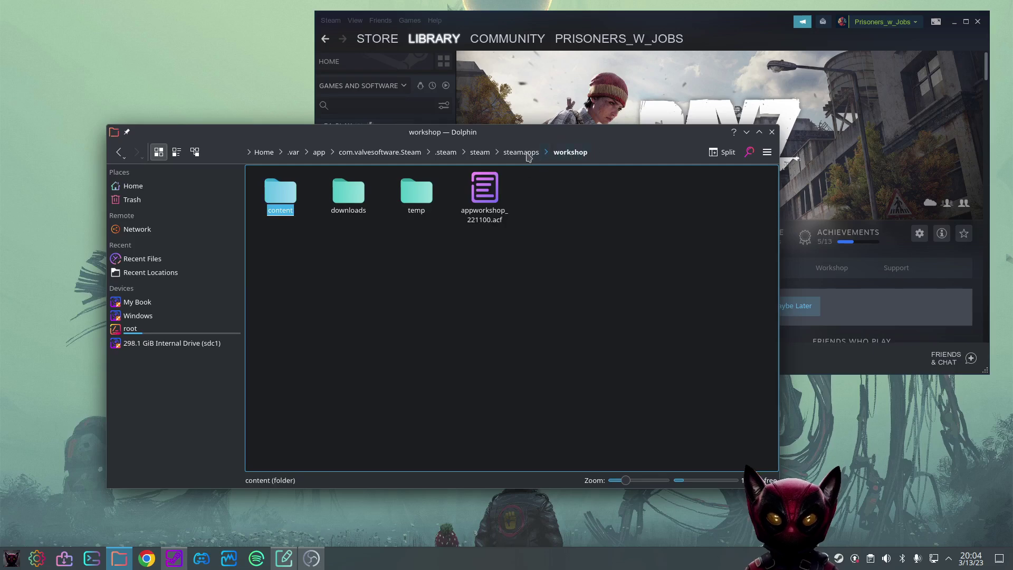
left_click(528, 155)
left_click(358, 187)
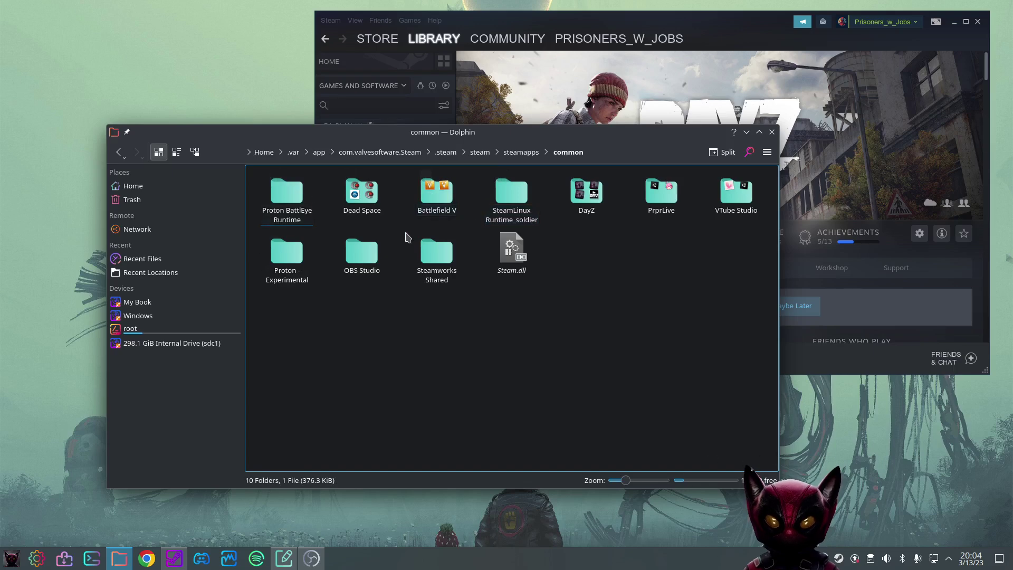
left_click(586, 203)
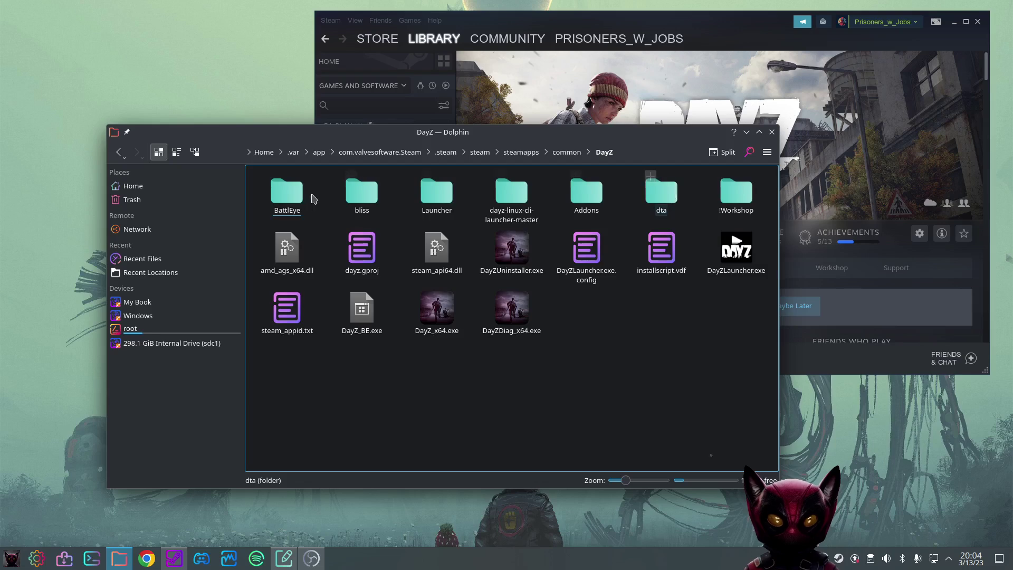
left_click(742, 198)
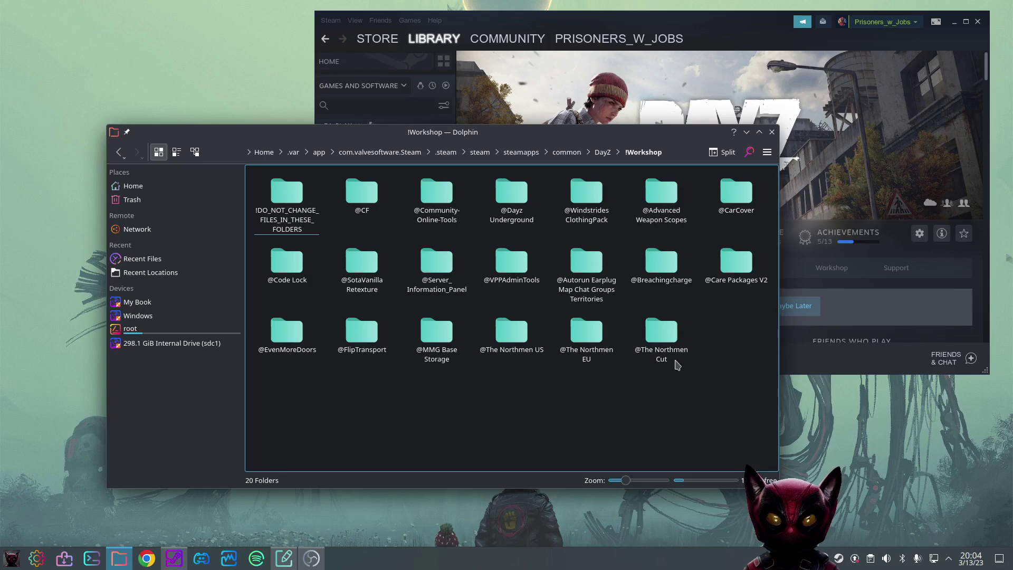
left_click(659, 352)
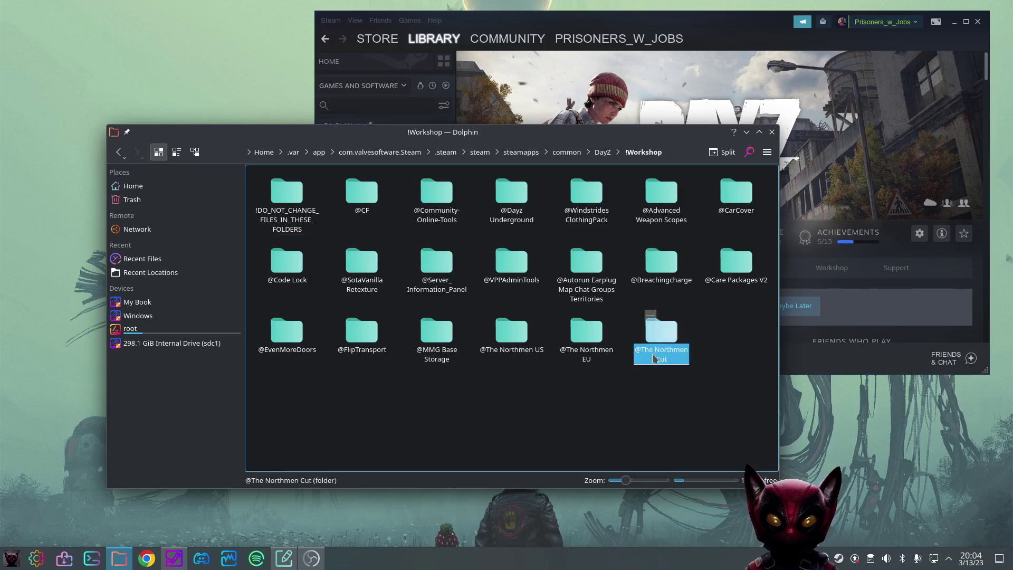
left_click(549, 396)
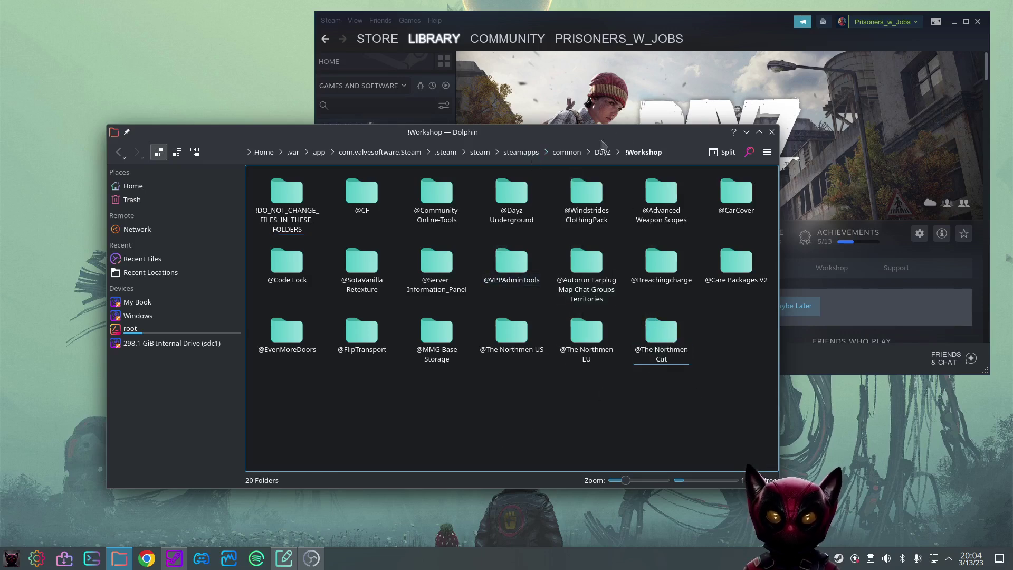
Shift the !Workshop window slightly and open steamapps/workshop/content/221100 in a second file manager window for comparison
mouse_move(611, 138)
left_mouse_down()
mouse_move(594, 137)
mouse_move(613, 137)
left_mouse_up()
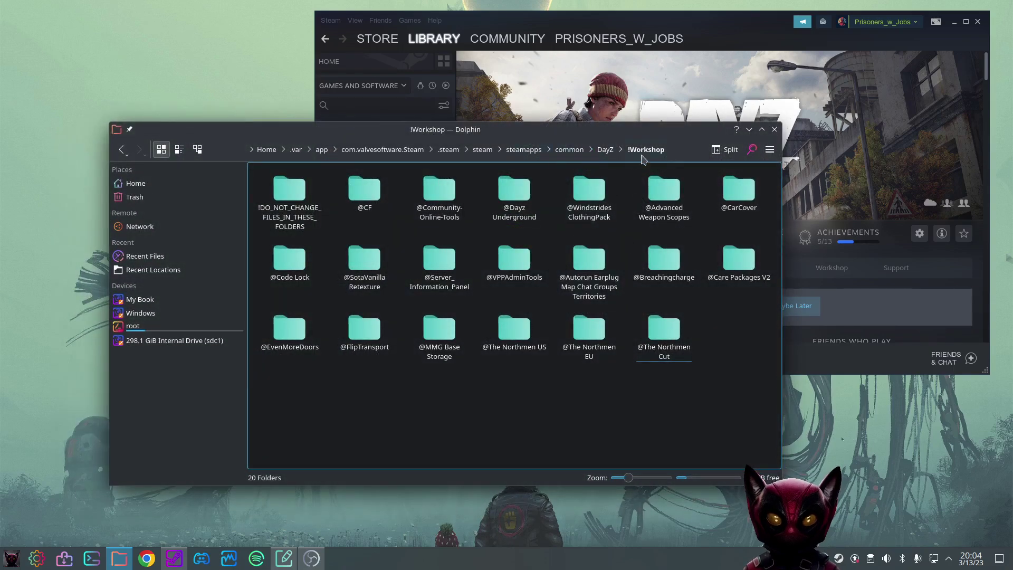
left_click_drag(633, 140, 644, 130)
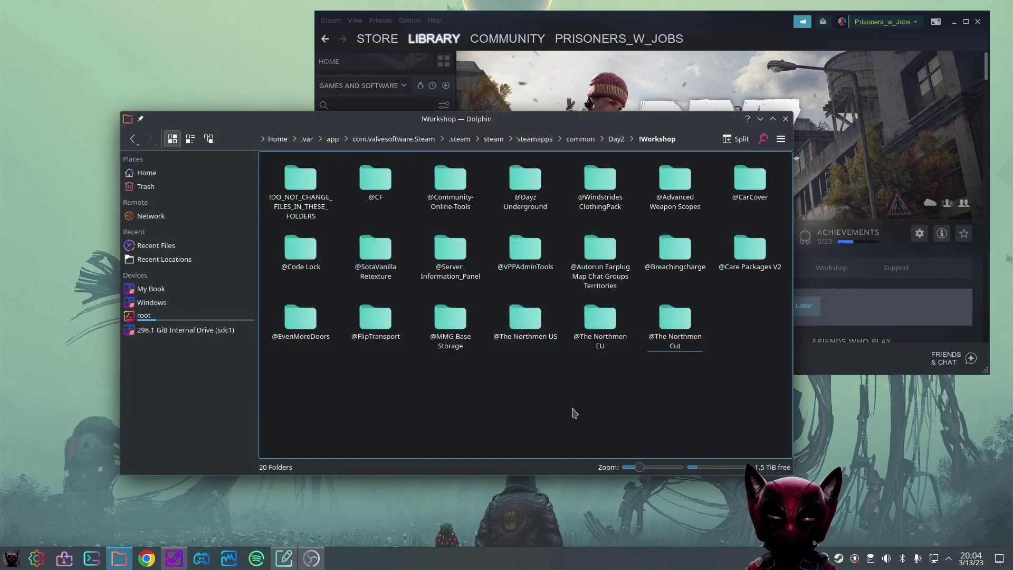
mouse_move(477, 127)
left_mouse_down()
mouse_move(507, 128)
mouse_move(481, 127)
left_mouse_up()
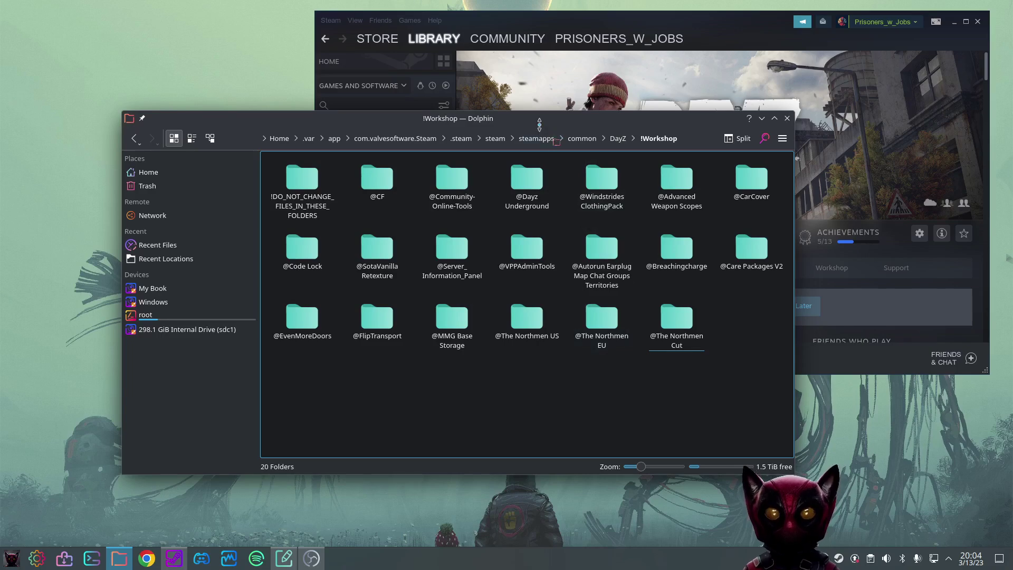
key("ctrl+n")
left_click(521, 153)
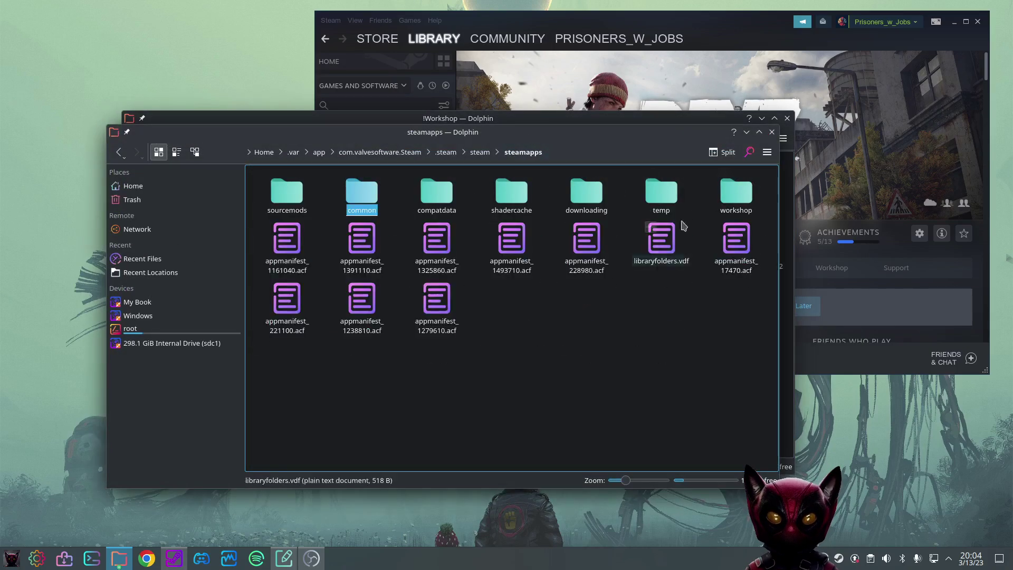
double_click(736, 192)
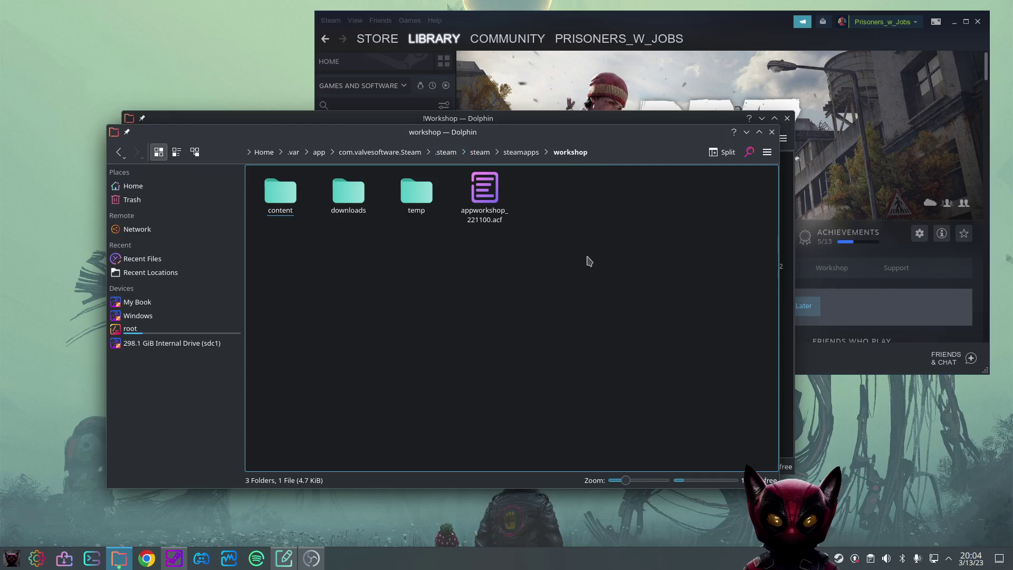
double_click(280, 191)
double_click(280, 192)
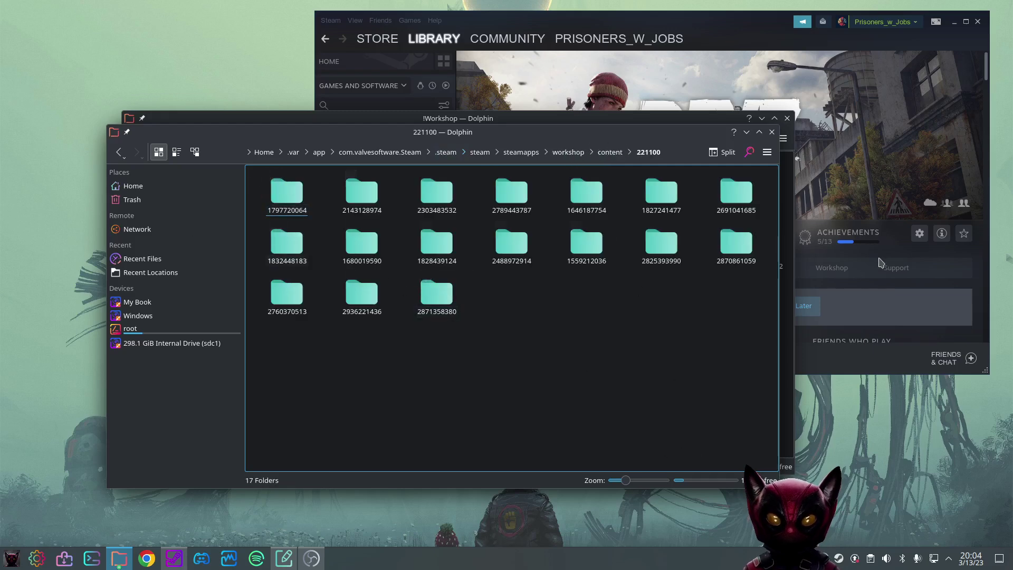
Move the 221100 folder window aside to reveal !Workshop and minimize both file manager windows
left_click_drag(529, 130, 629, 170)
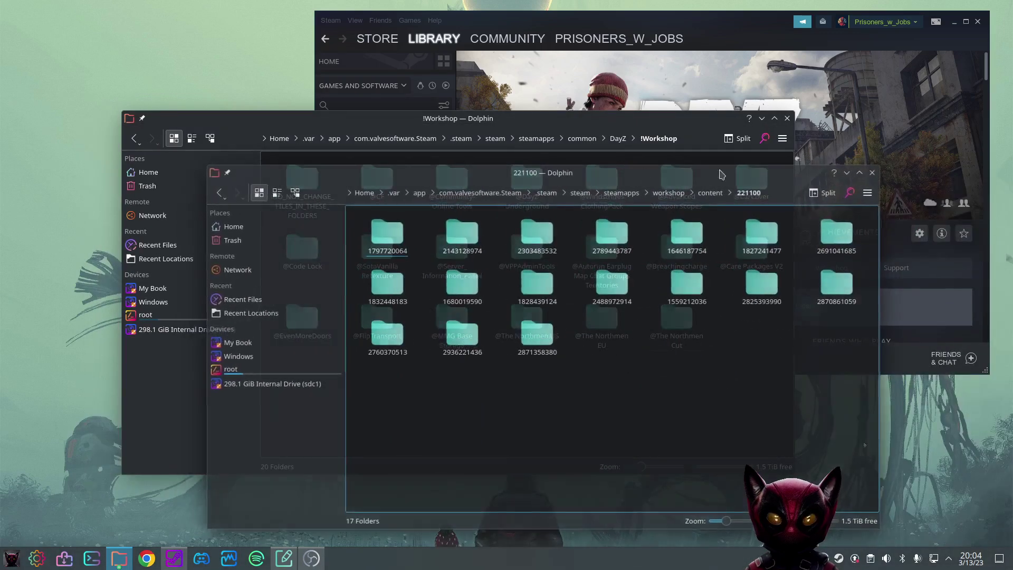
left_click(846, 172)
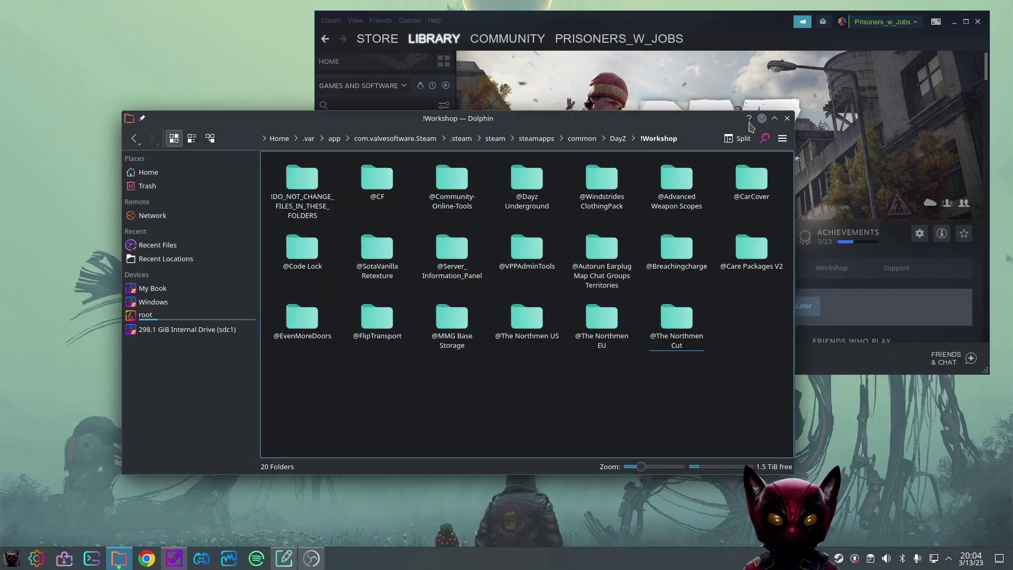
left_click(759, 118)
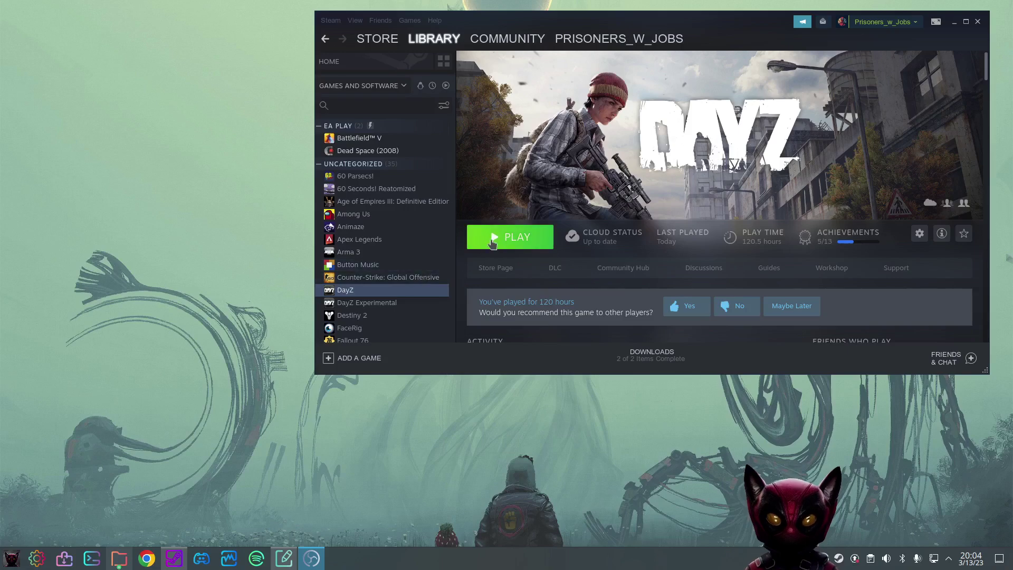
Launch DayZ from the Steam library with the Play DayZ option and close the Steam window
left_click(499, 238)
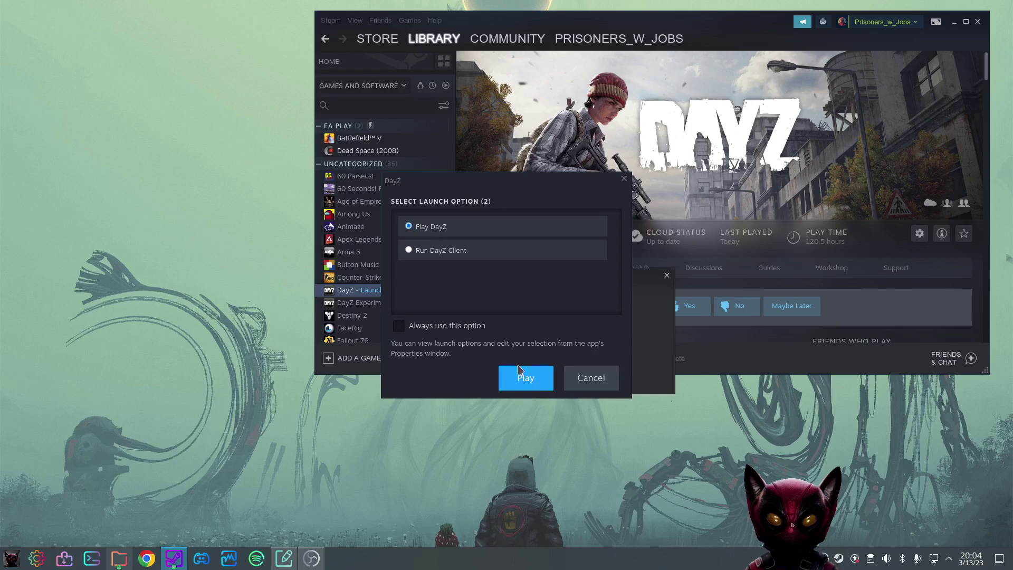
left_click(527, 378)
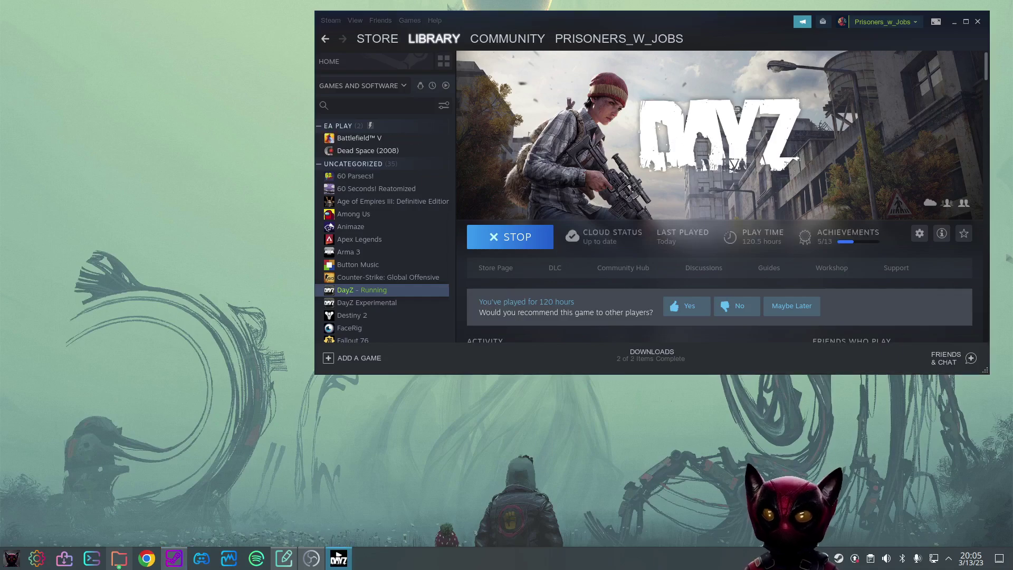
left_click(978, 21)
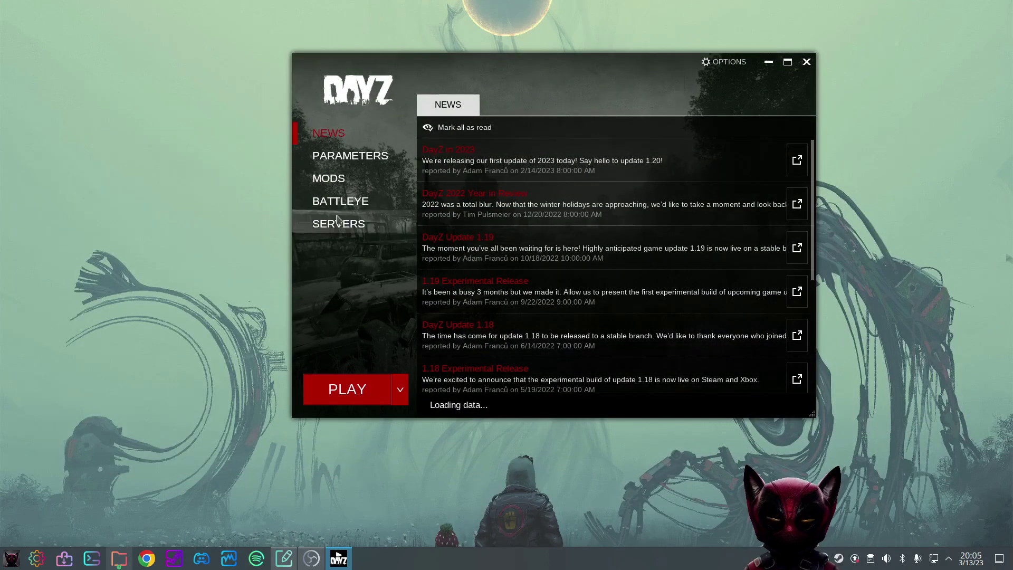
Open the mods page in the DayZ launcher and examine the loaded and available mods
left_click(342, 178)
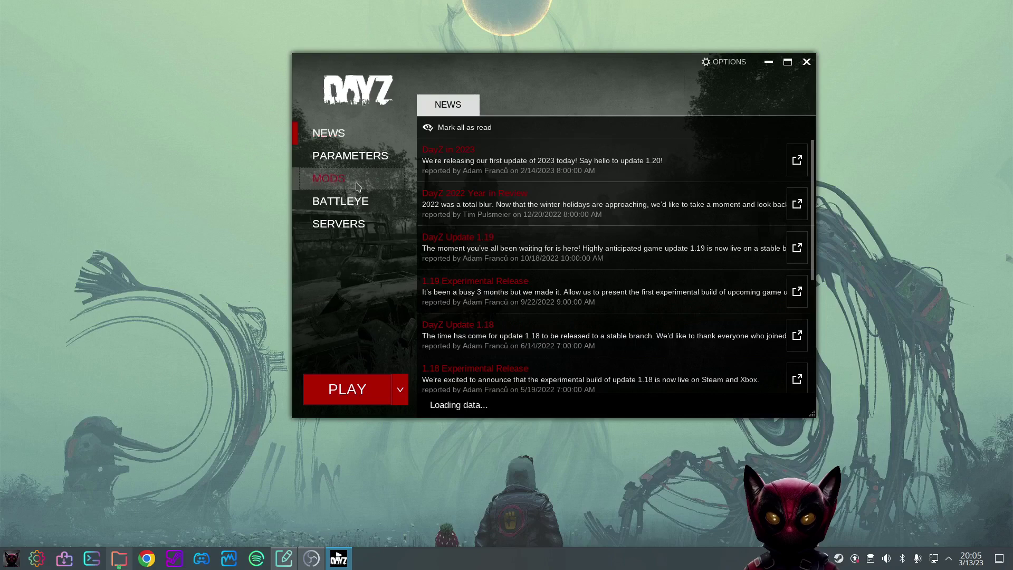
scroll(544, 248, "down", 1)
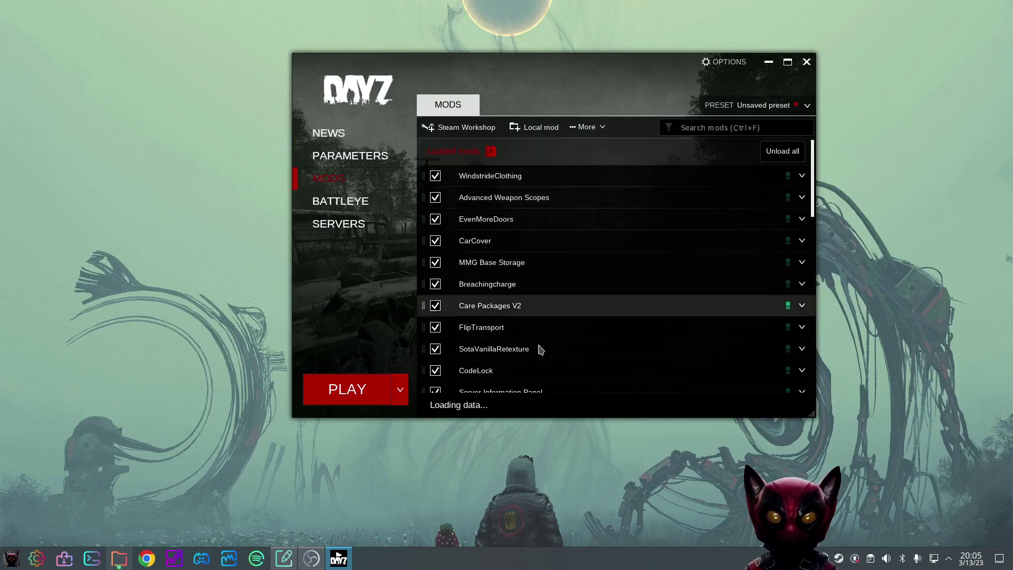
scroll(547, 338, "down", 6)
scroll(582, 309, "down", 1)
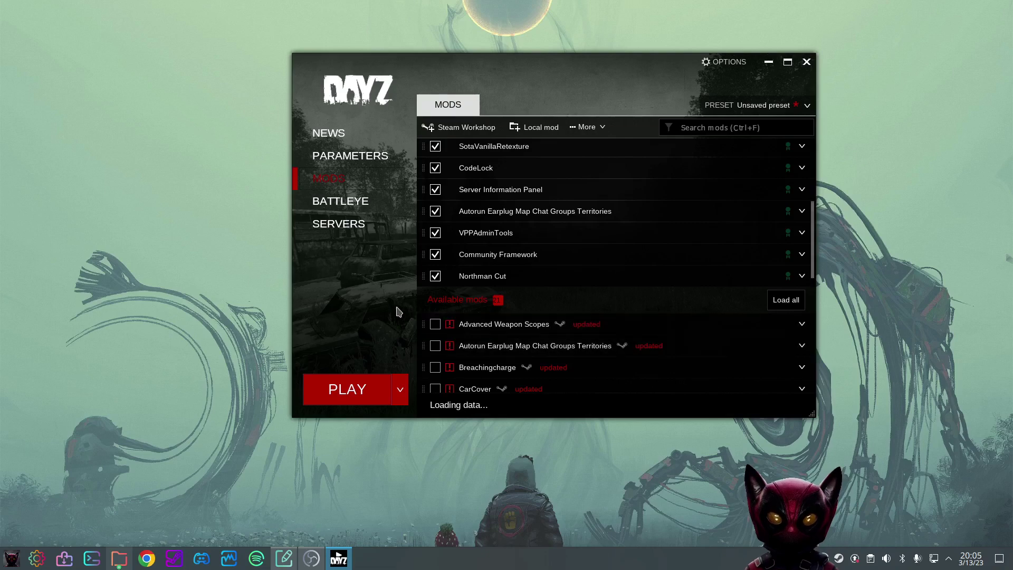
Open the launcher's favorite servers and show the mods required by The Northmen's Cut US server
scroll(607, 221, "up", 3)
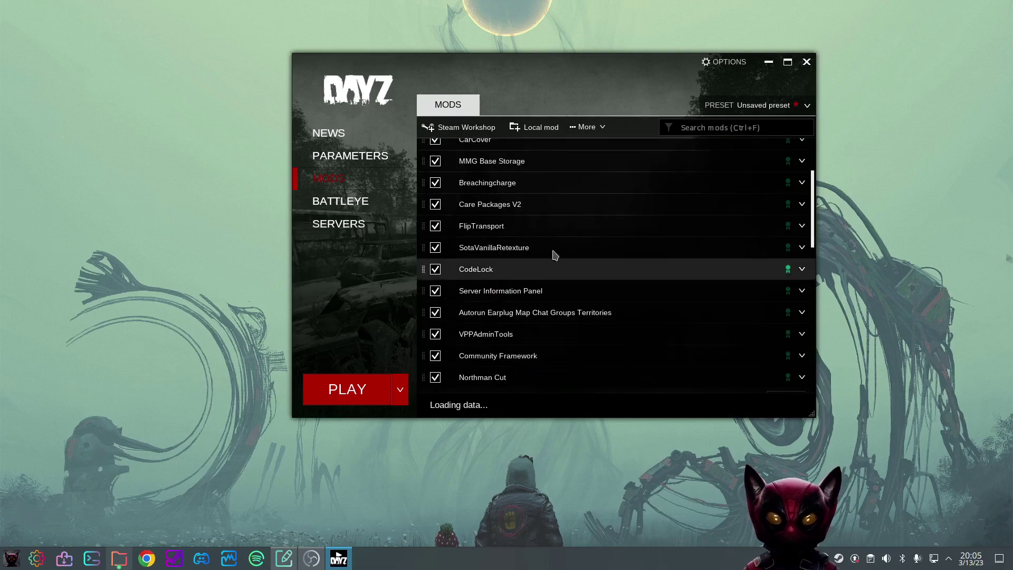
scroll(573, 242, "up", 3)
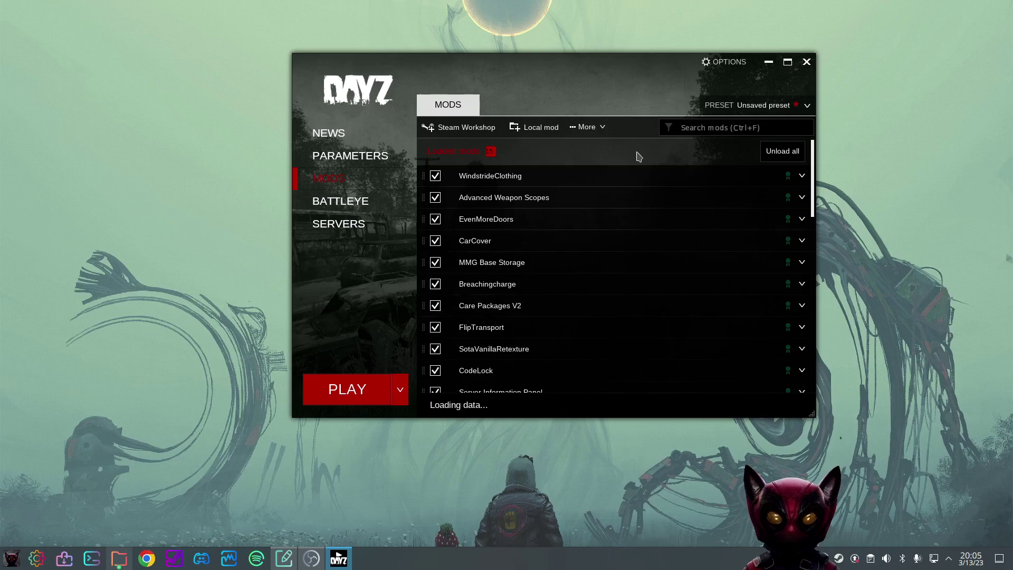
left_click(326, 227)
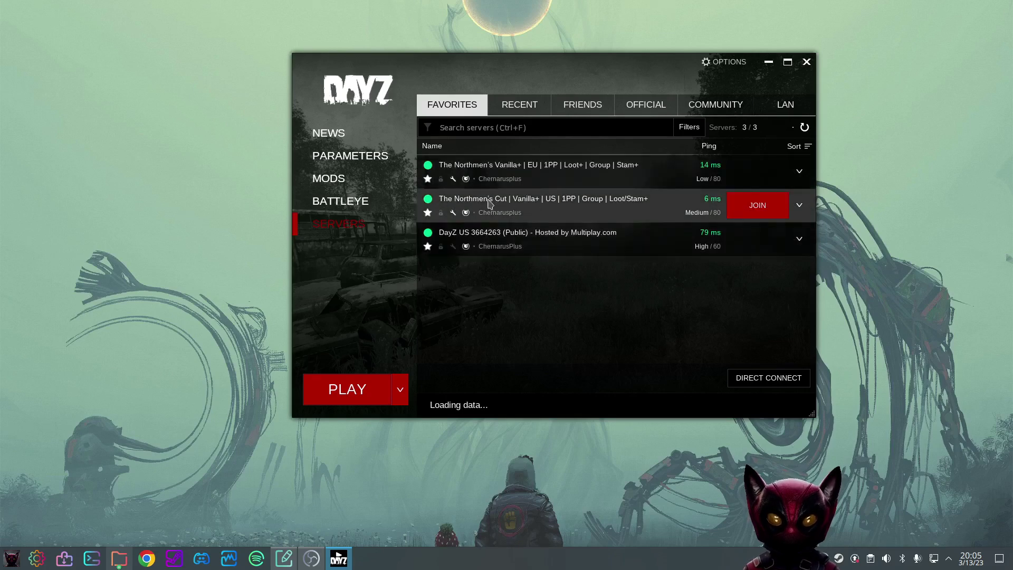
left_click(576, 205)
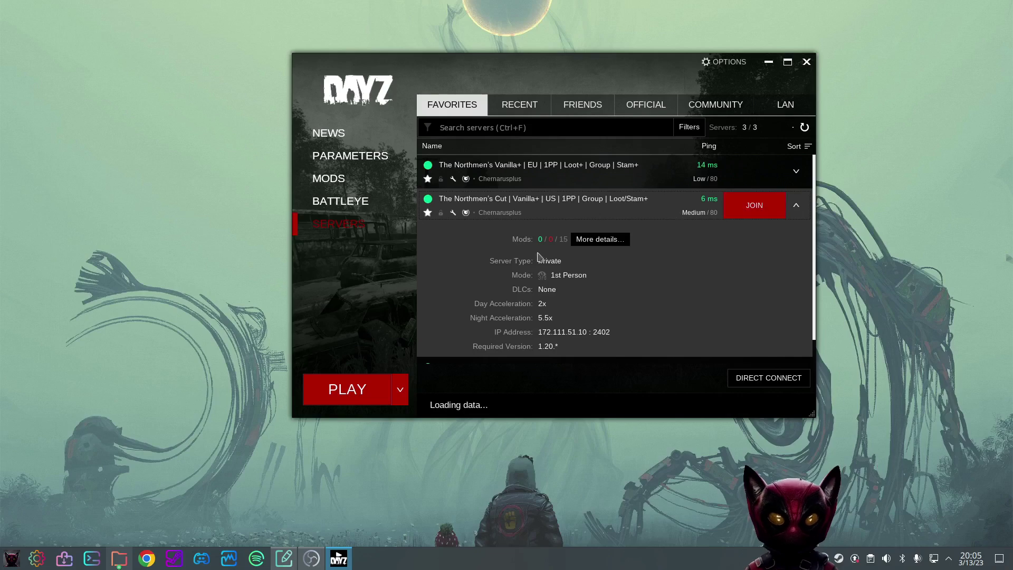
double_click(561, 197)
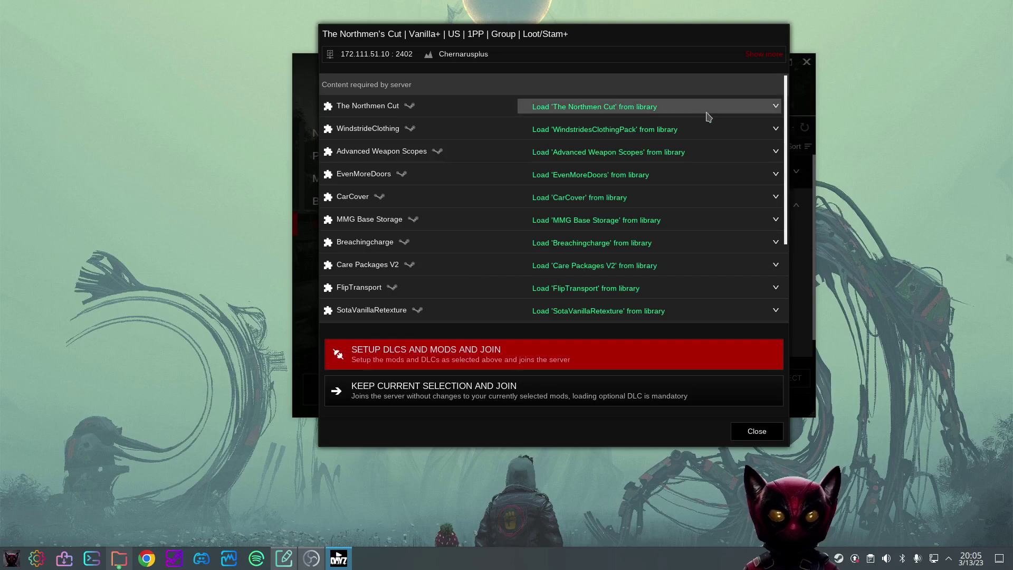
Check the load choices offered for WindstrideClothing and Advanced Weapon Scopes, picking the second Advanced Weapon Scopes library entry
left_click(705, 130)
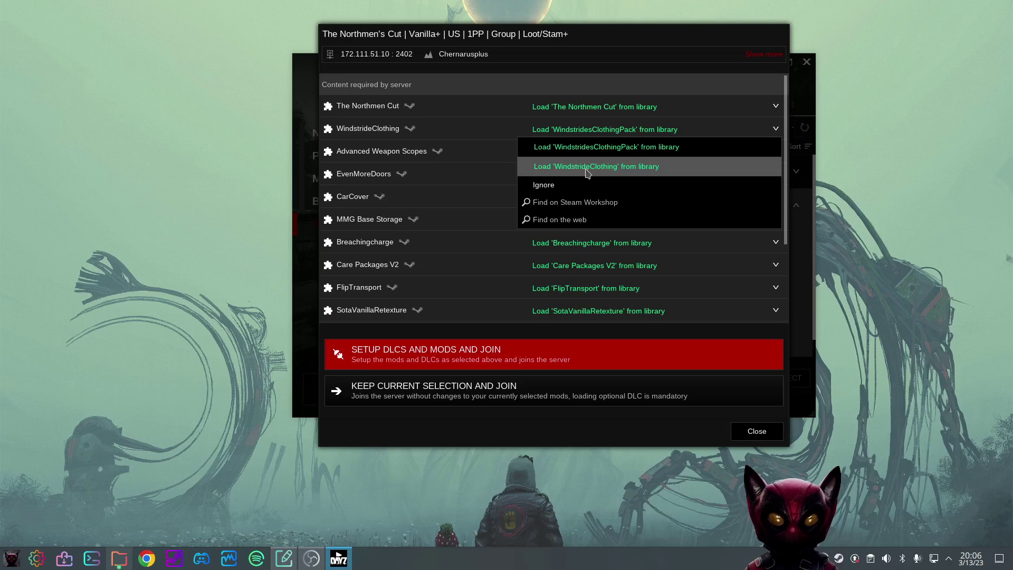
left_click(447, 153)
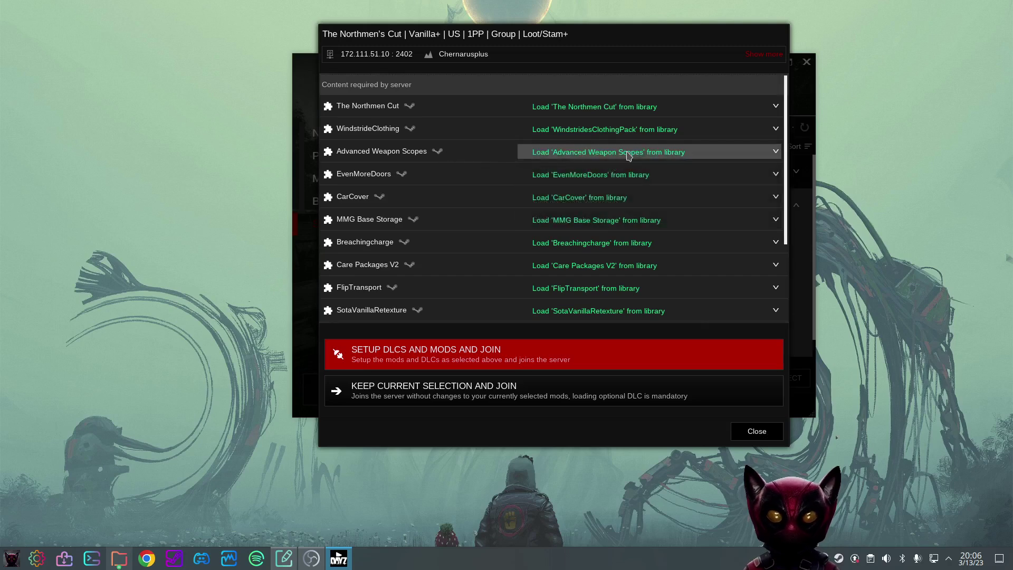
left_click(612, 155)
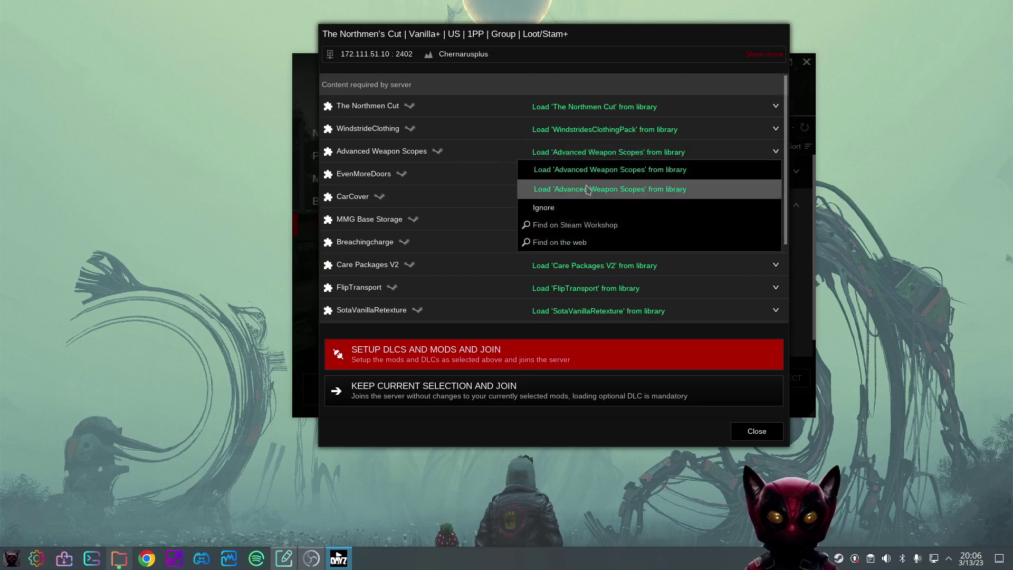
left_click(583, 193)
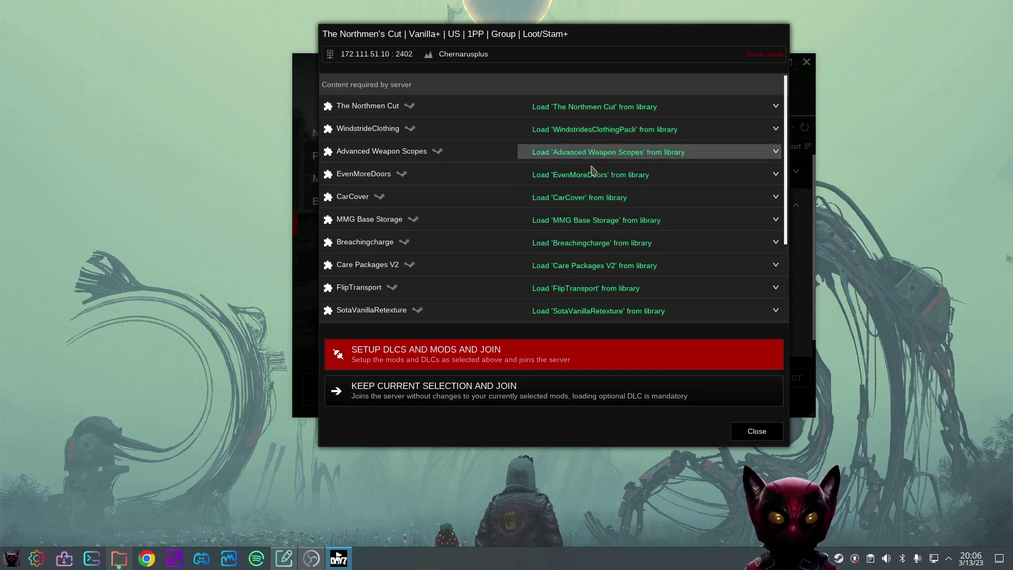
left_click(605, 153)
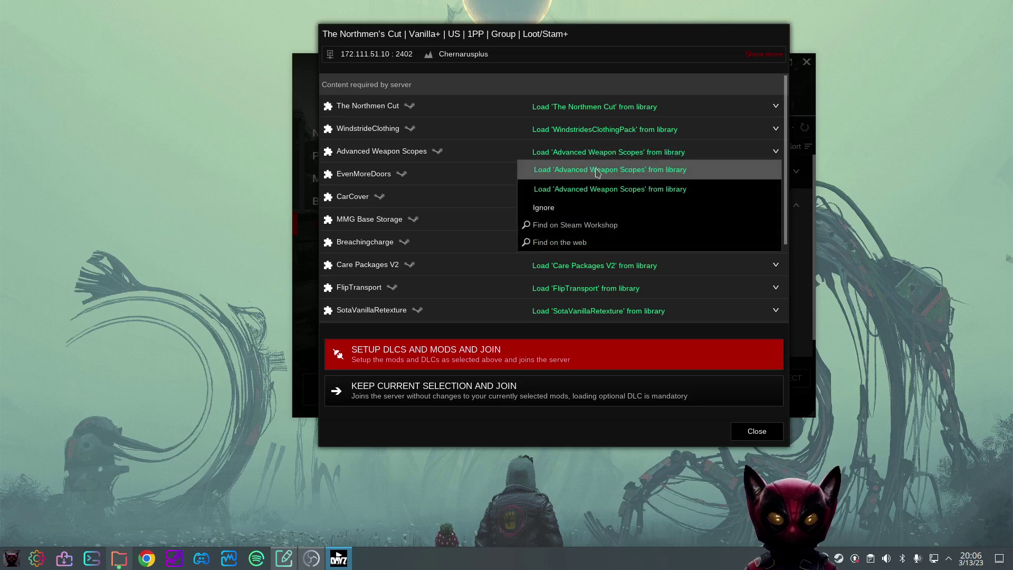
left_click(605, 188)
left_click(706, 158)
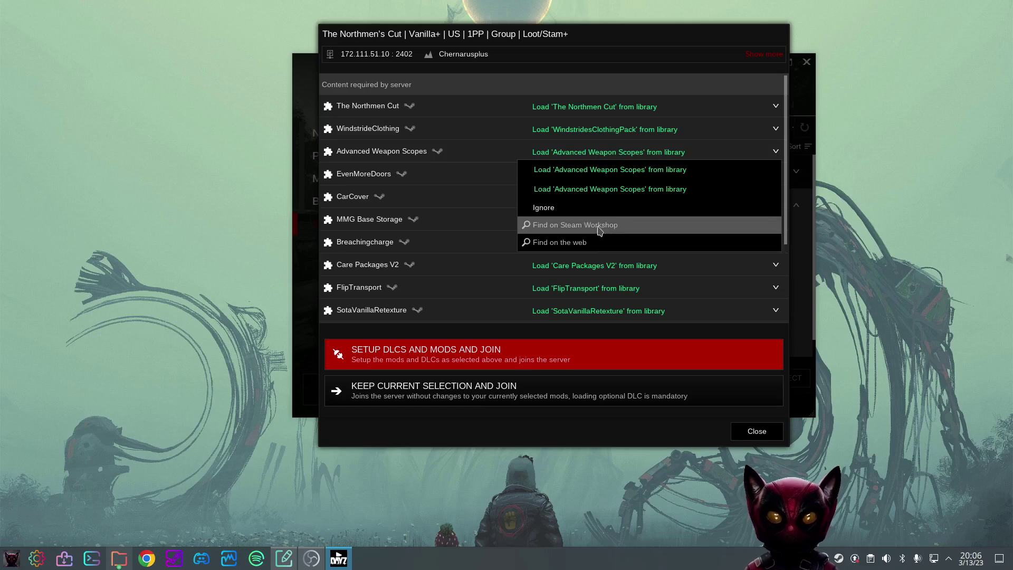
left_click(579, 230)
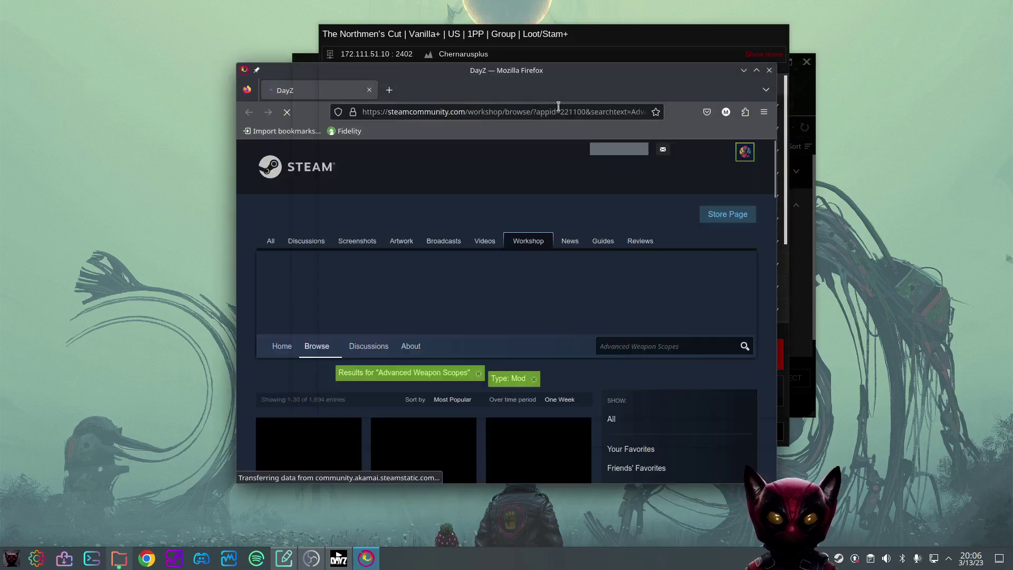
left_click_drag(555, 76, 498, 53)
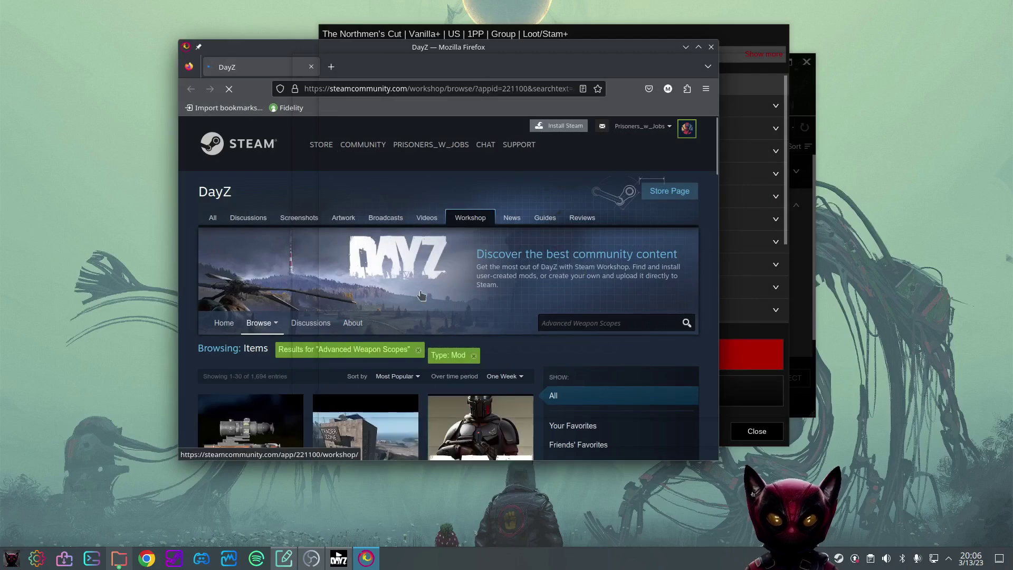
scroll(442, 206, "down", 3)
scroll(442, 205, "up", 3)
left_click_drag(629, 47, 521, 54)
left_click(638, 59)
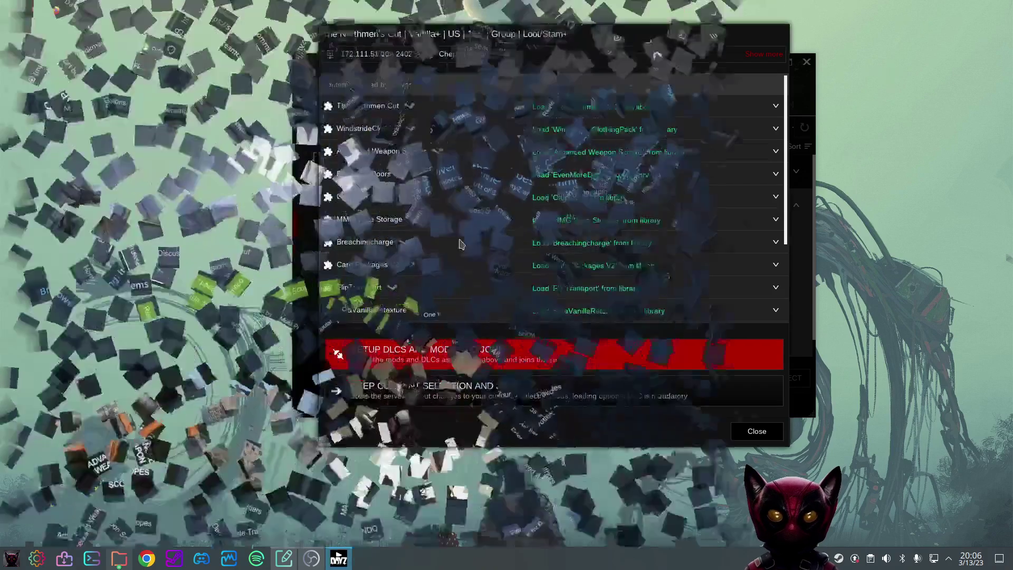
Find Advanced Weapon Scopes on Steam Workshop from the server's mod list and open the mod's page
left_click(612, 157)
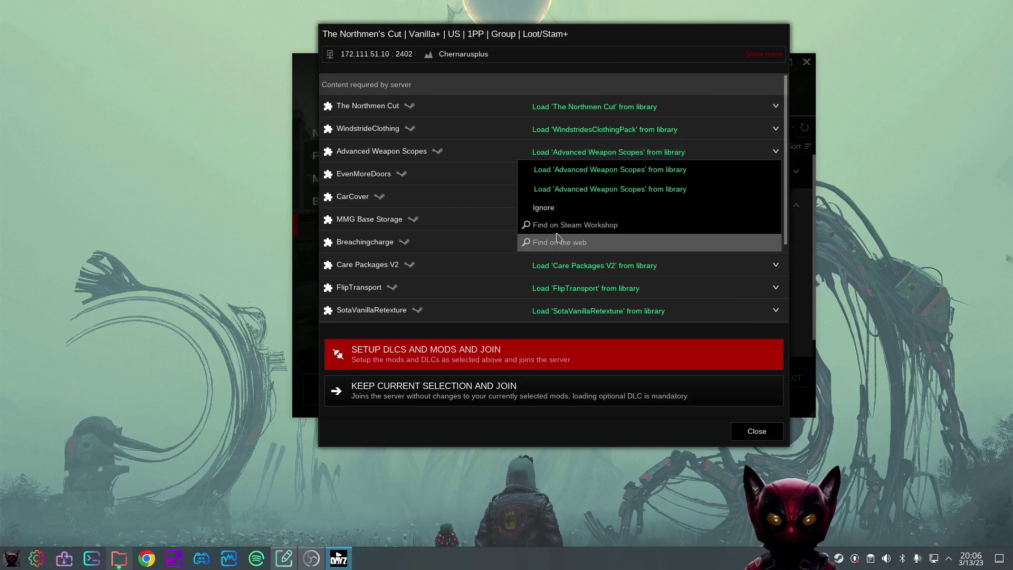
left_click(558, 225)
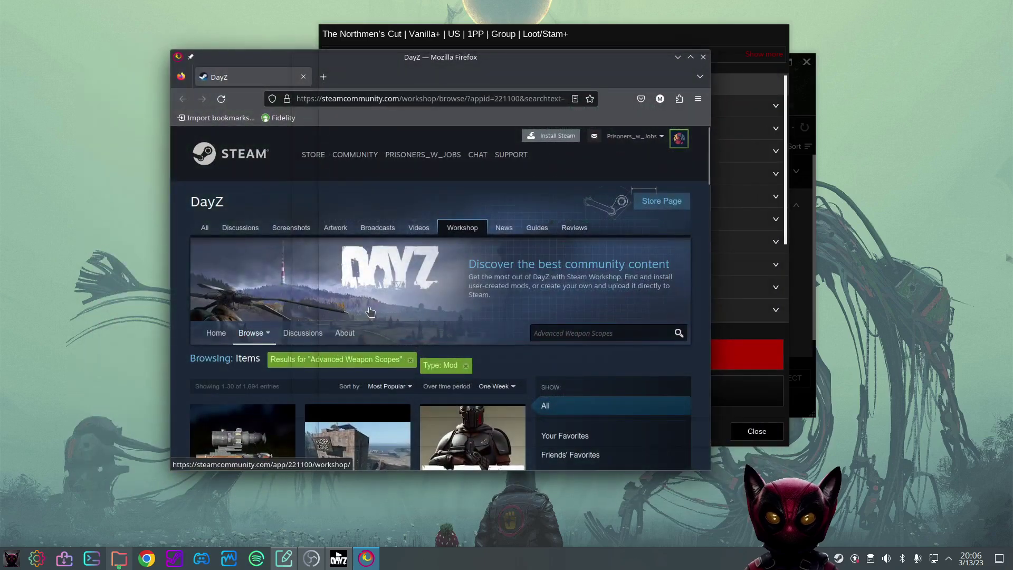
scroll(370, 311, "down", 3)
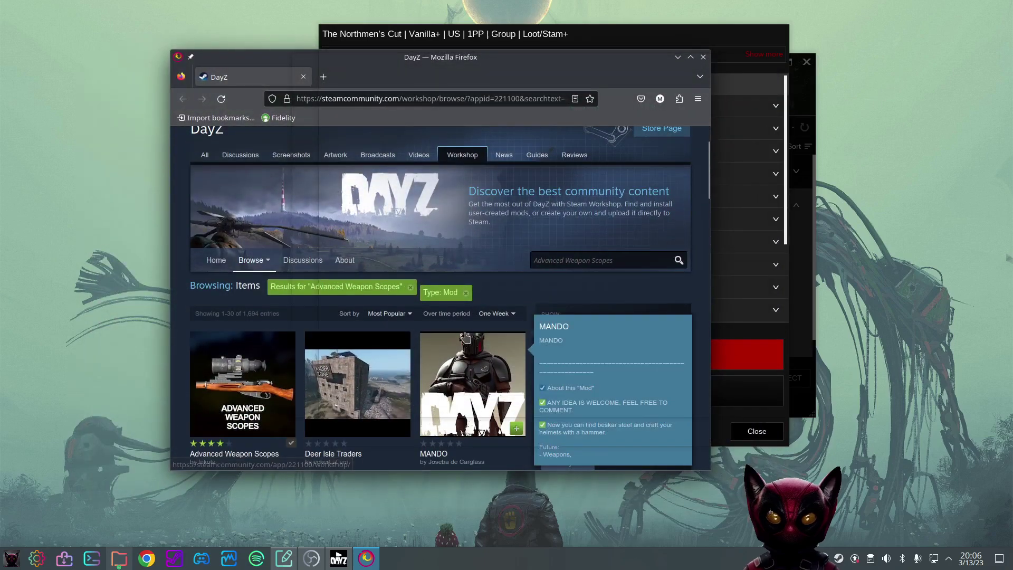
left_click(234, 368)
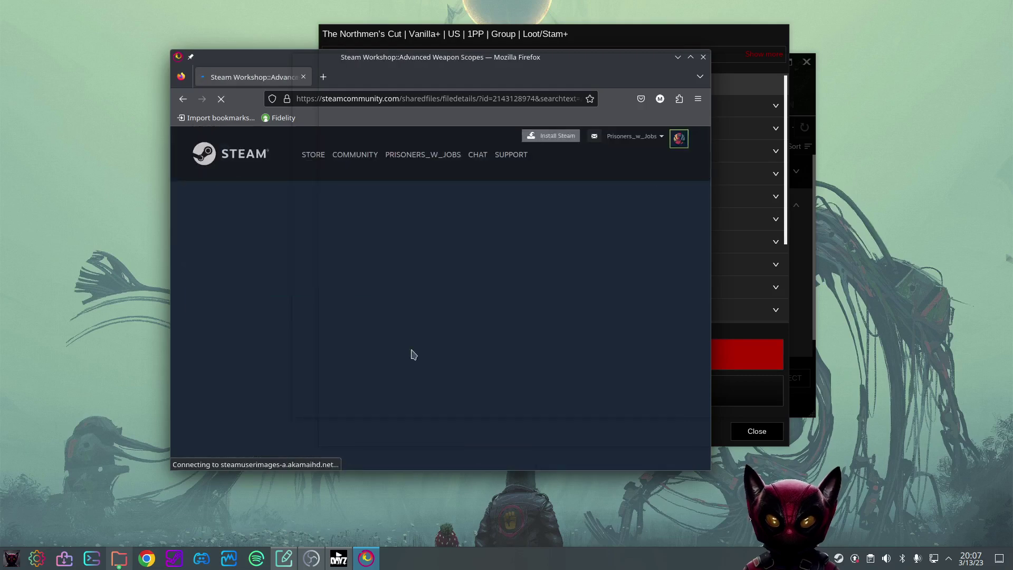
Check the subscription status on the Advanced Weapon Scopes page and move the browser window aside
scroll(534, 280, "down", 3)
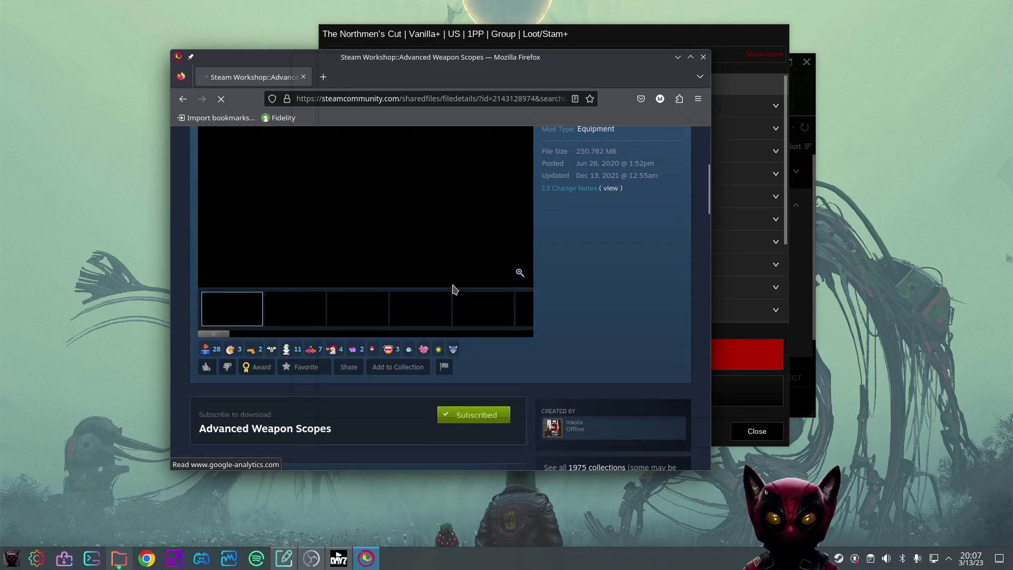
scroll(401, 285, "down", 3)
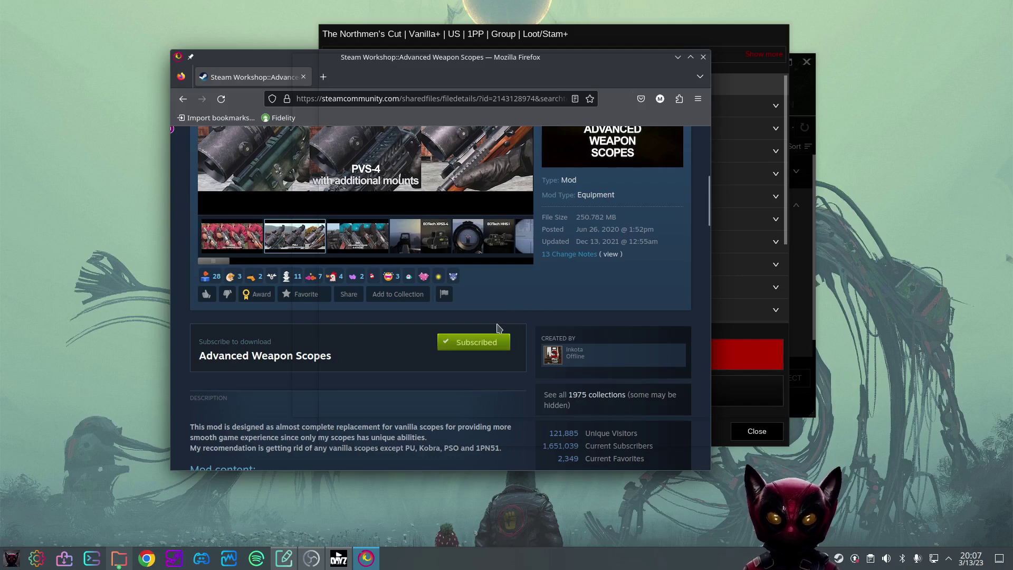
left_click_drag(644, 58, 576, 74)
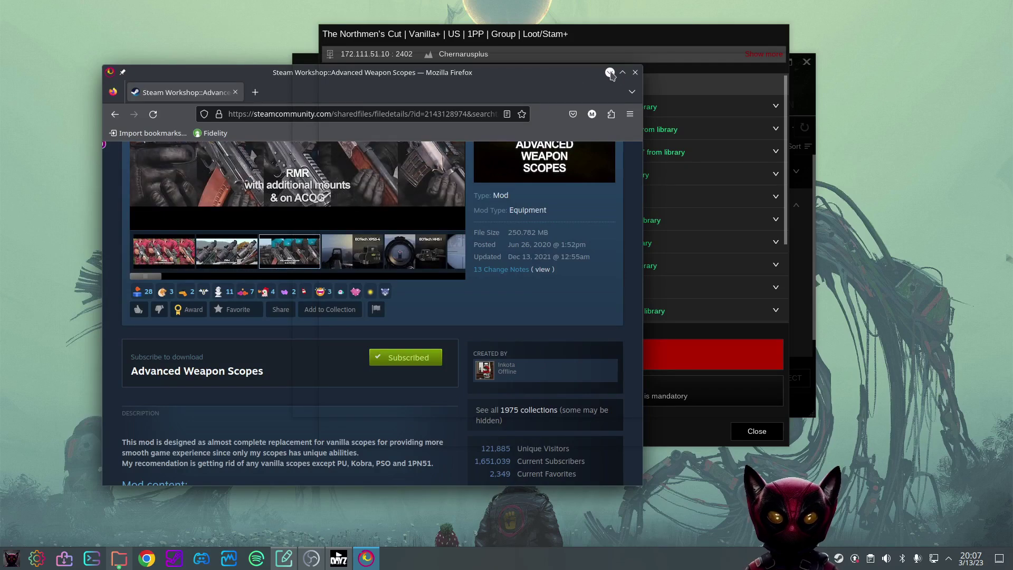
left_click(119, 558)
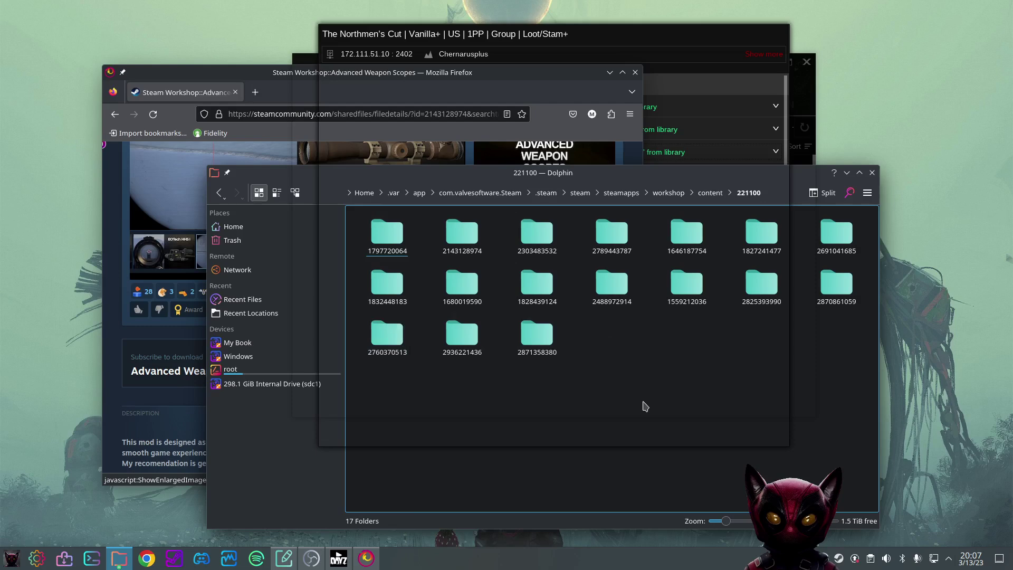
right_click(386, 235)
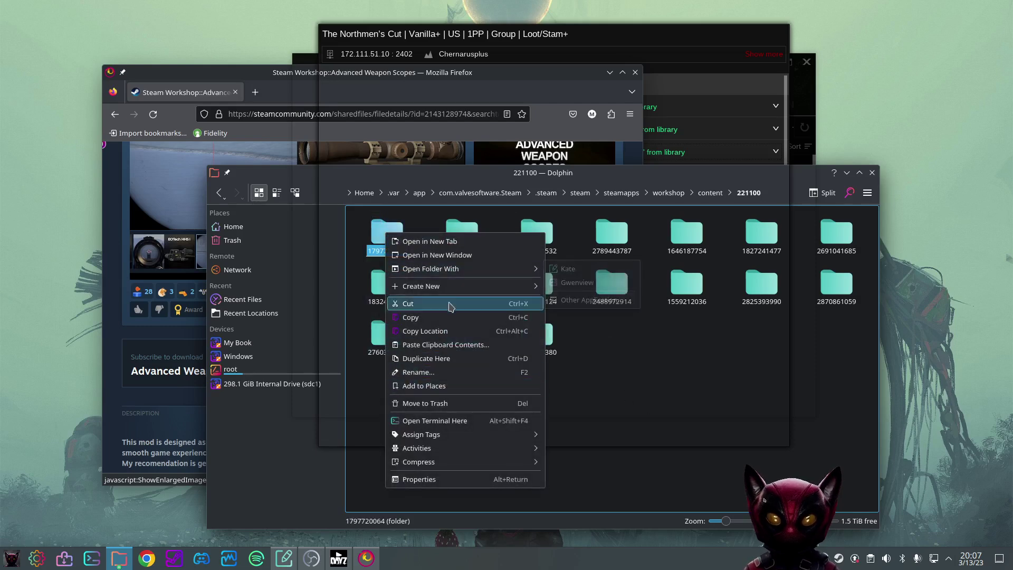
left_click(764, 390)
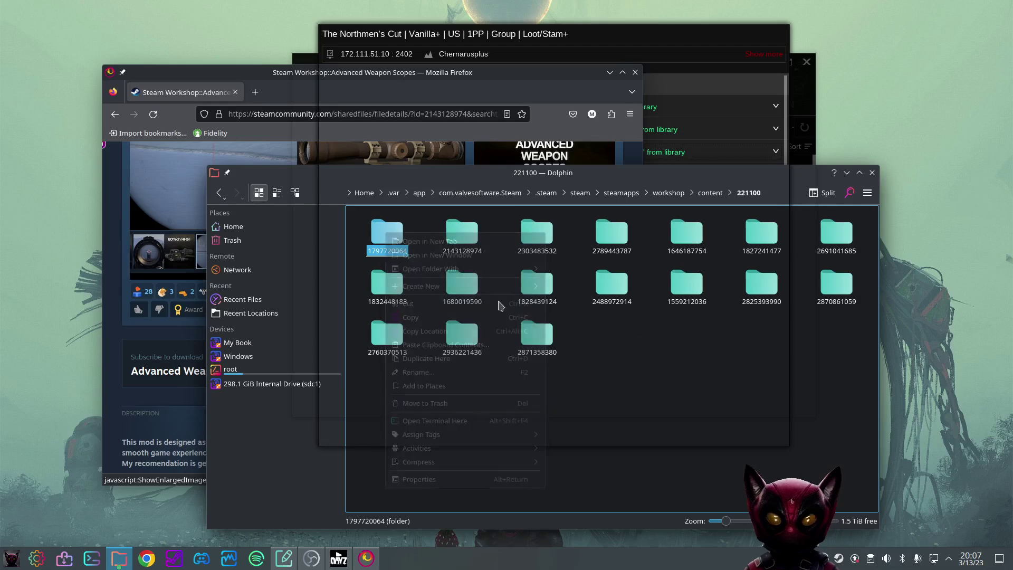
right_click(393, 240)
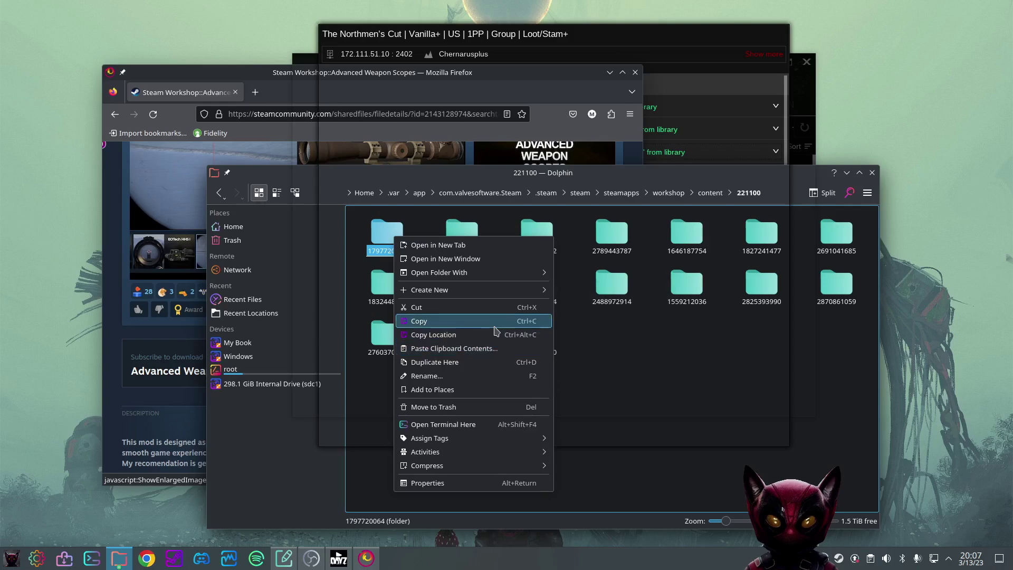
left_click(795, 422)
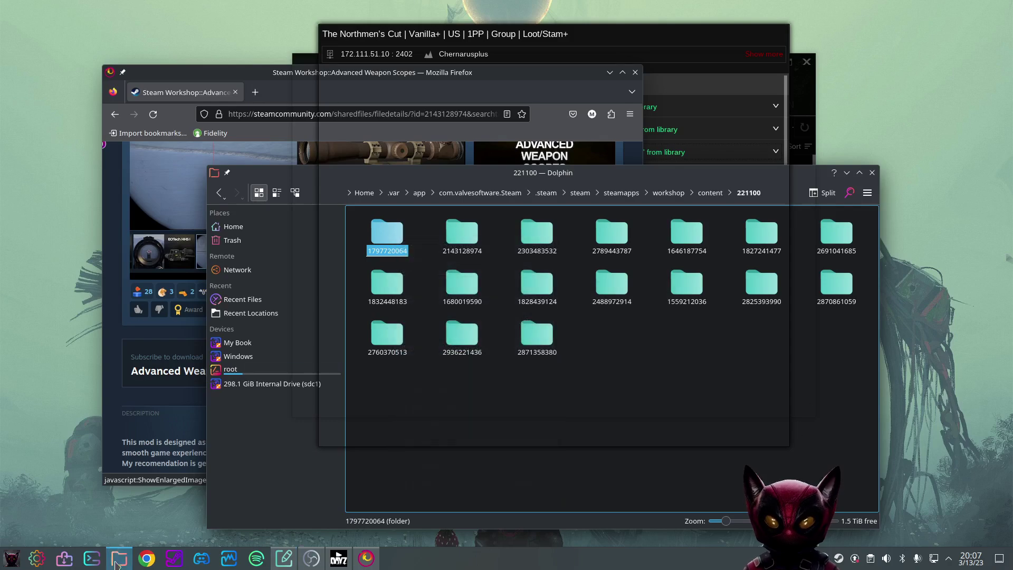
left_click(118, 560)
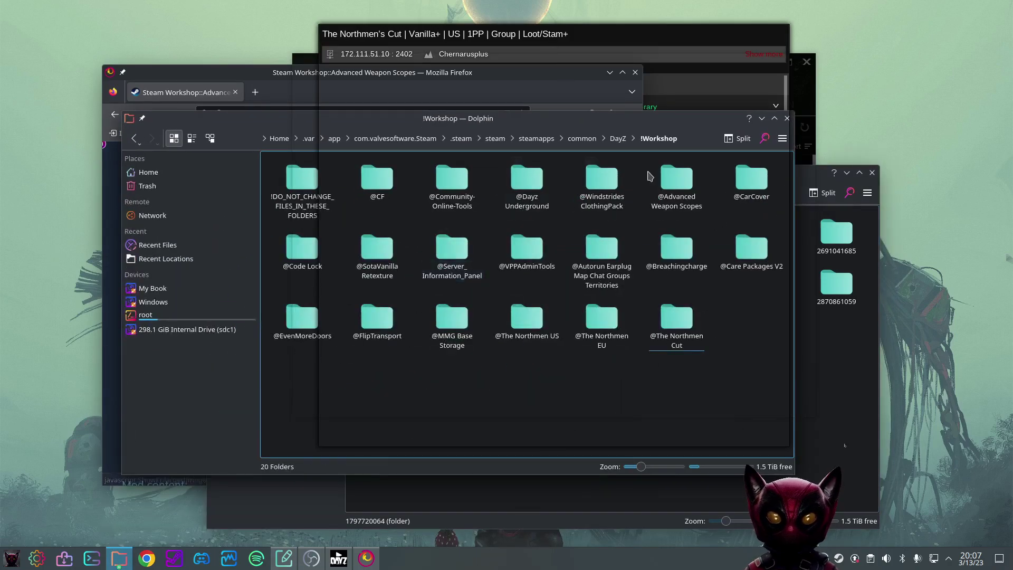
left_click(618, 139)
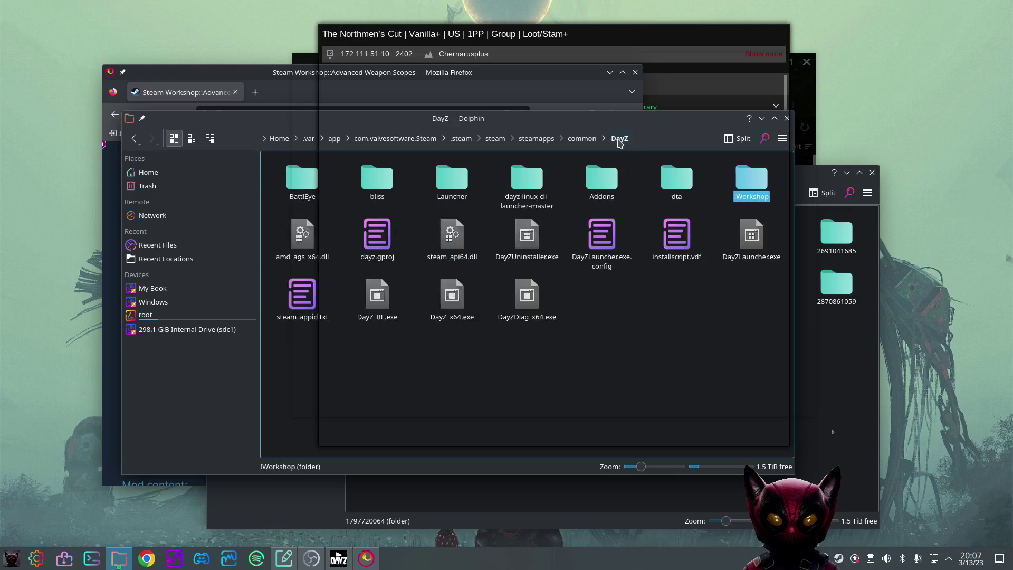
left_click(751, 179)
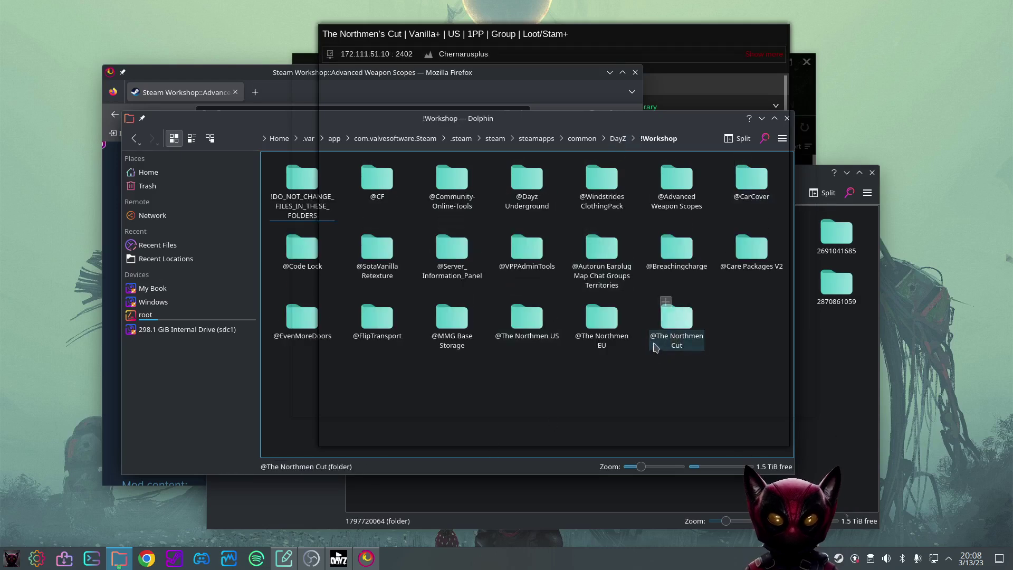
left_click(676, 319)
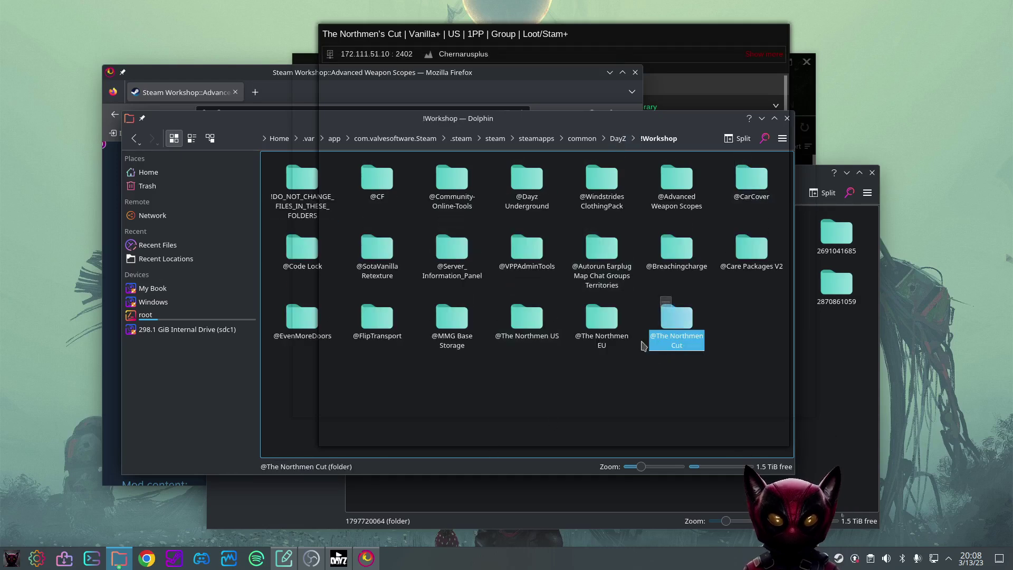
double_click(672, 188)
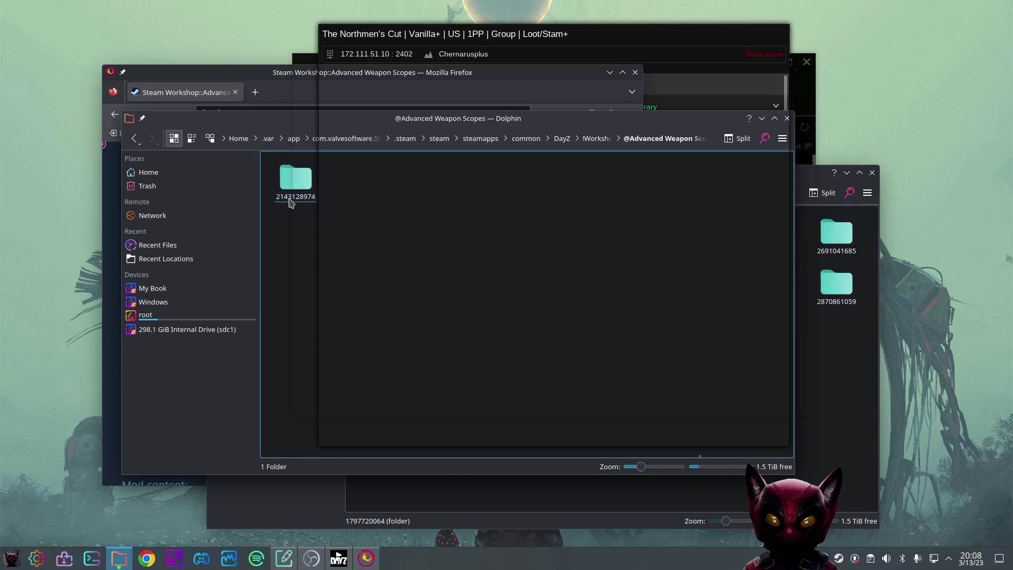
left_click(595, 139)
double_click(676, 182)
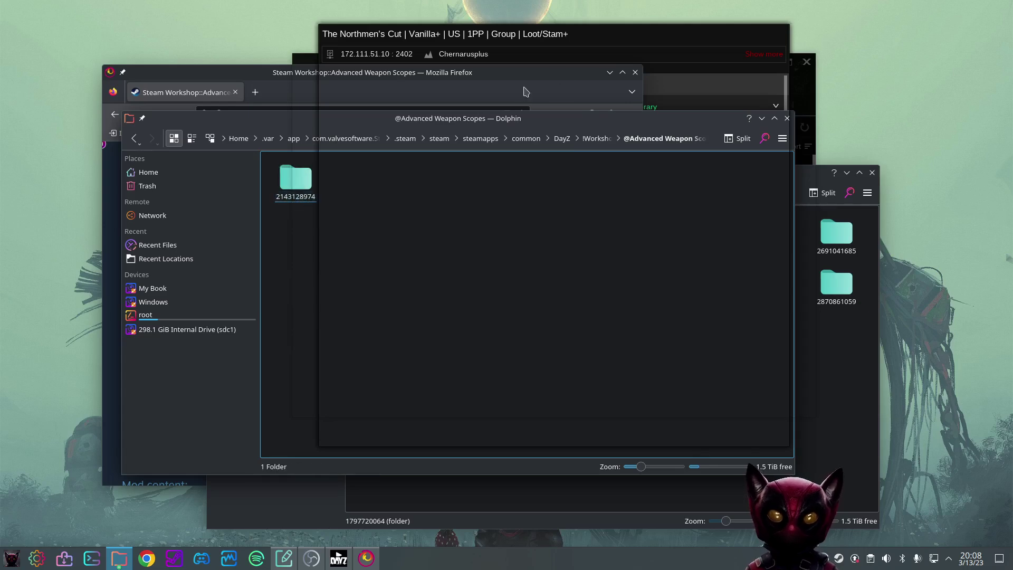
left_click(674, 34)
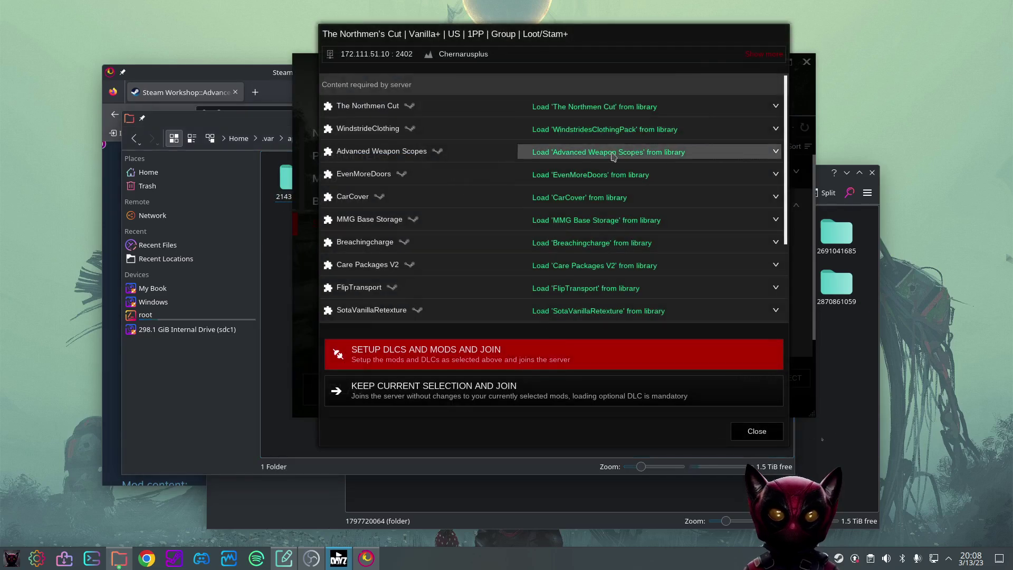
left_click(652, 153)
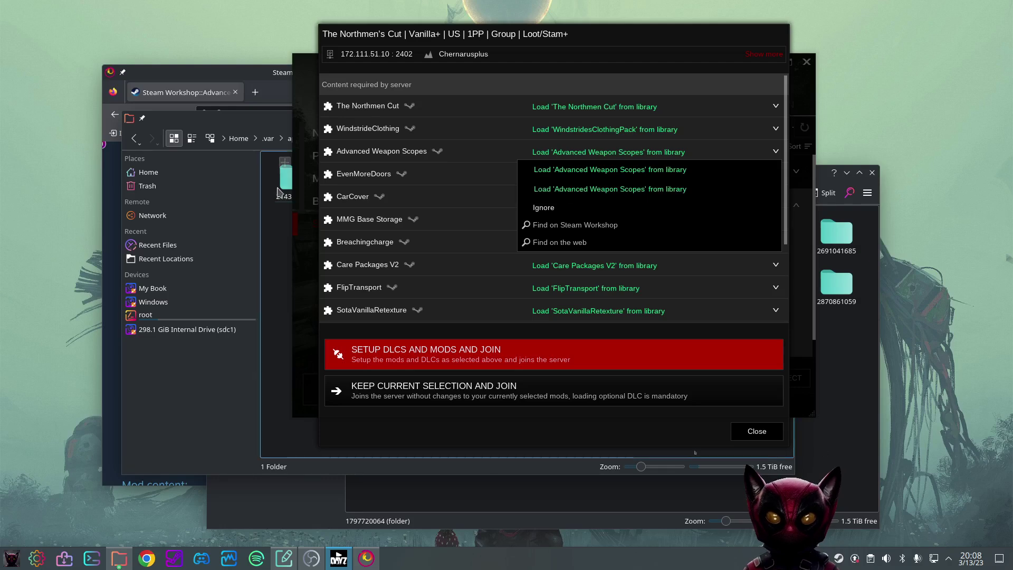
left_click(279, 234)
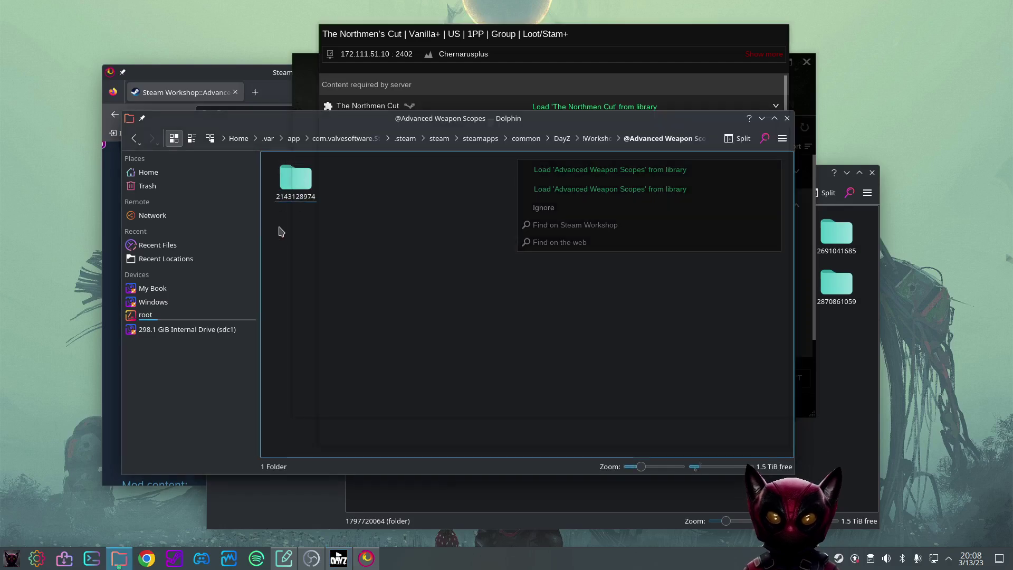
left_click(604, 32)
left_click(622, 151)
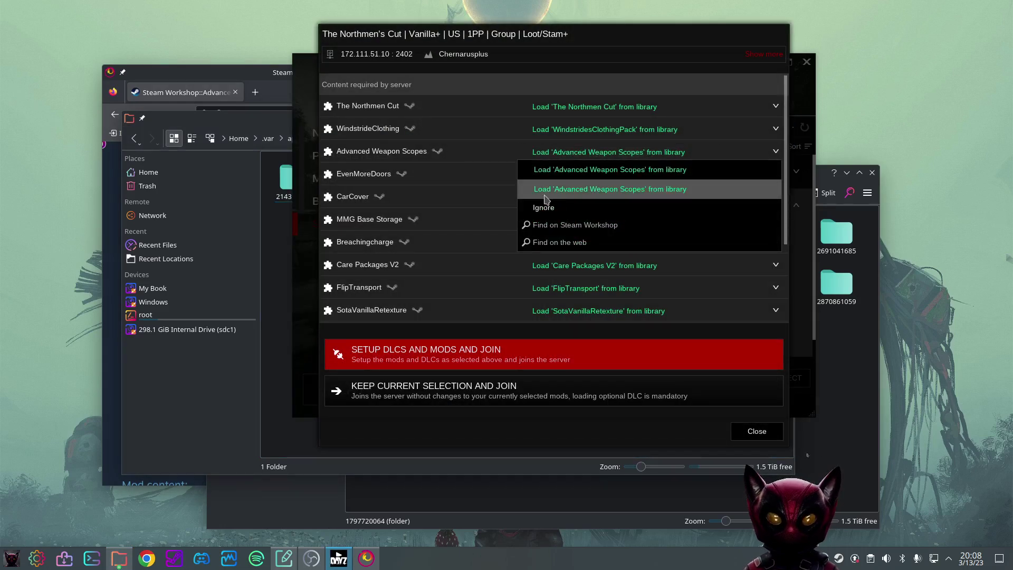
left_click(266, 305)
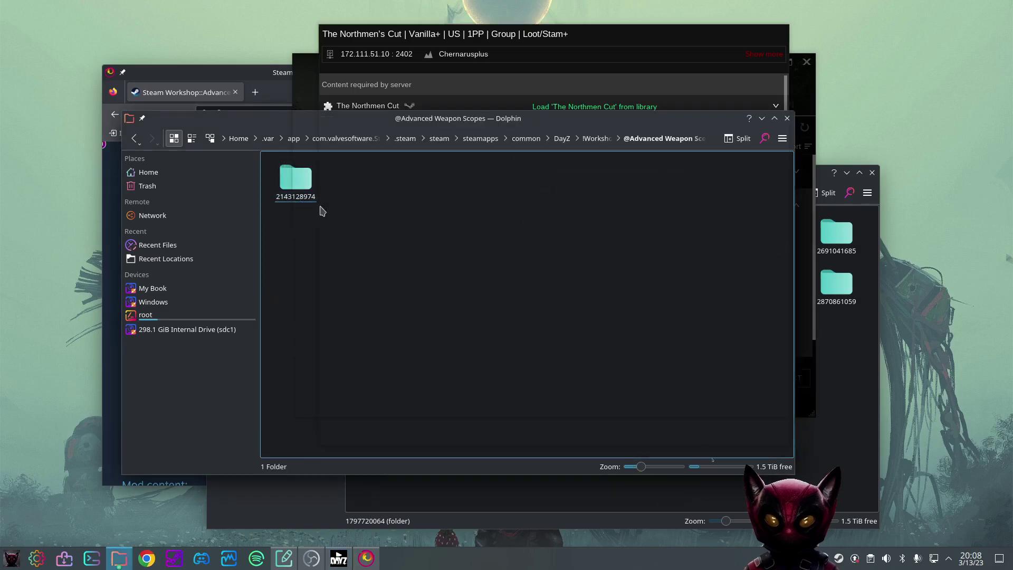
left_click(595, 143)
left_click(676, 330)
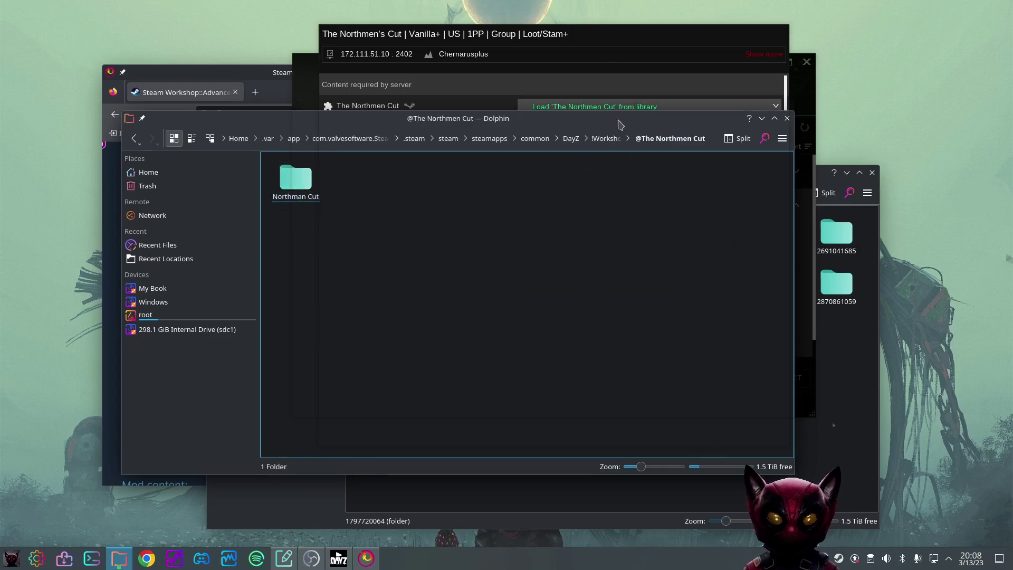
left_click_drag(620, 125, 591, 155)
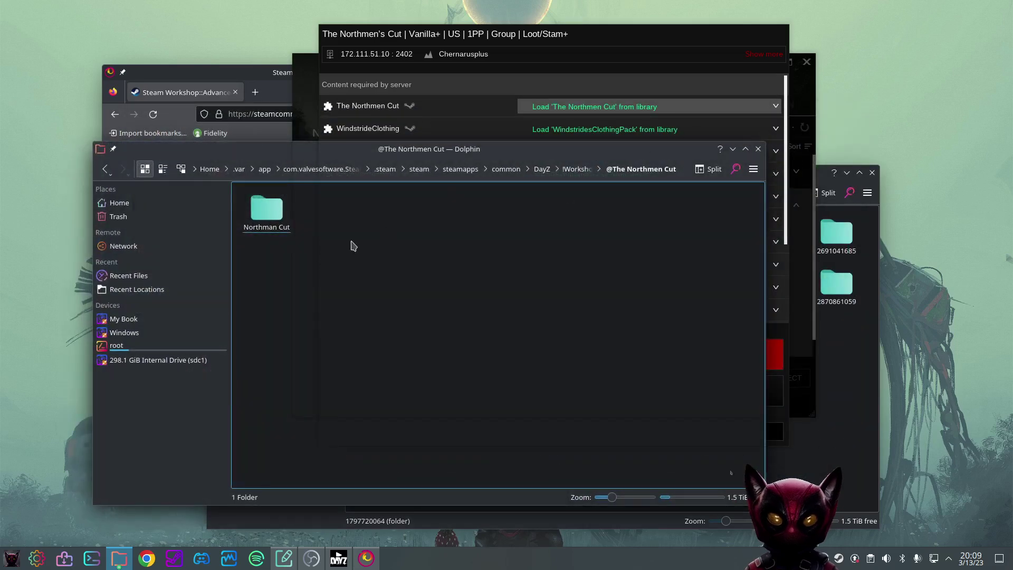
right_click(269, 227)
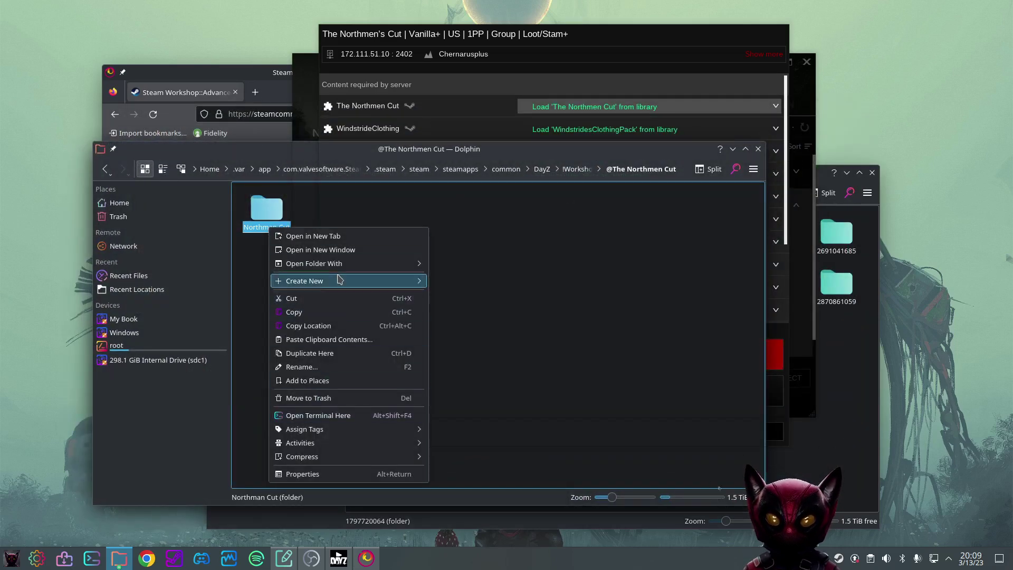
left_click(350, 367)
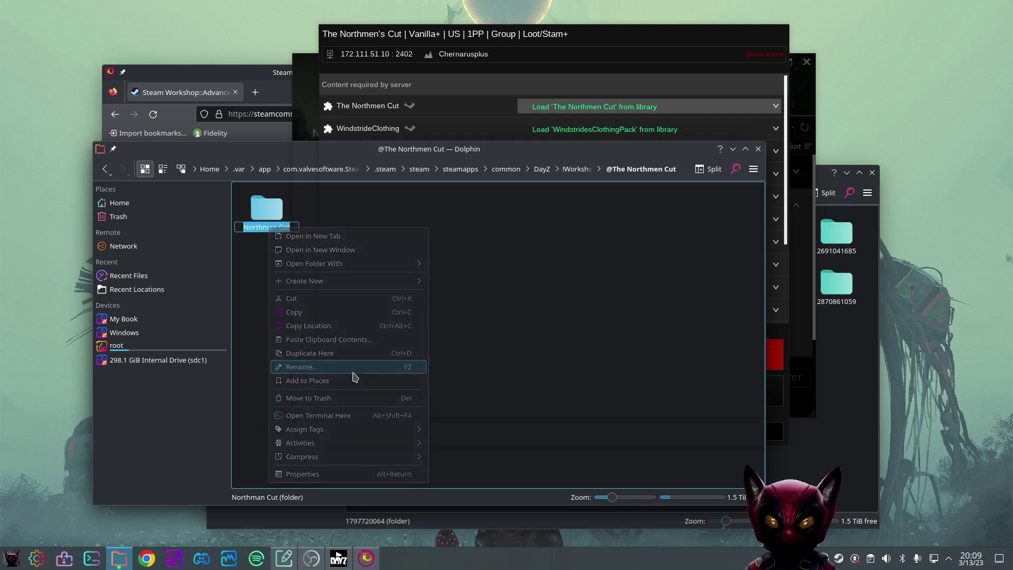
key("End")
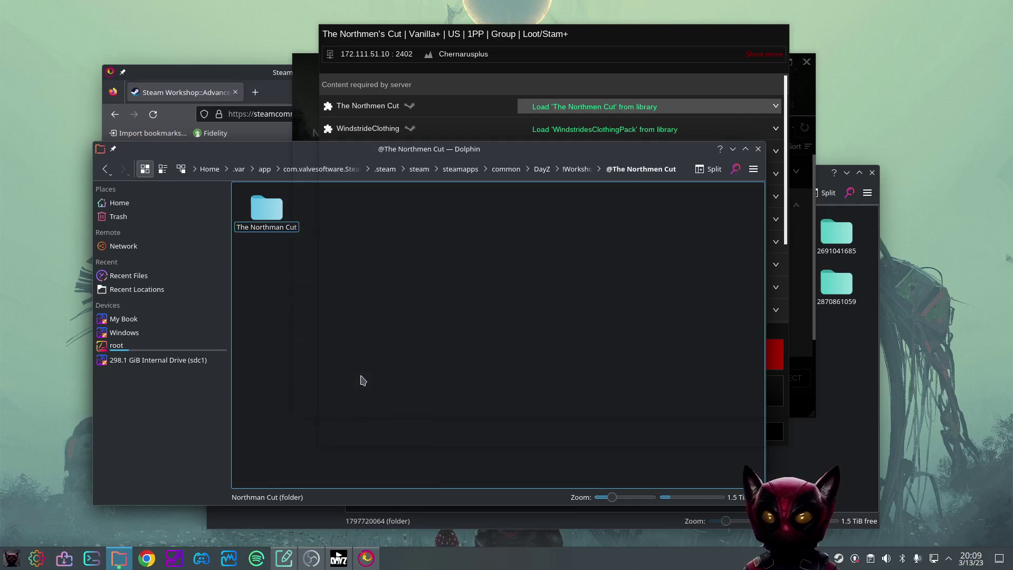
key("Return")
left_click_drag(753, 171, 724, 173)
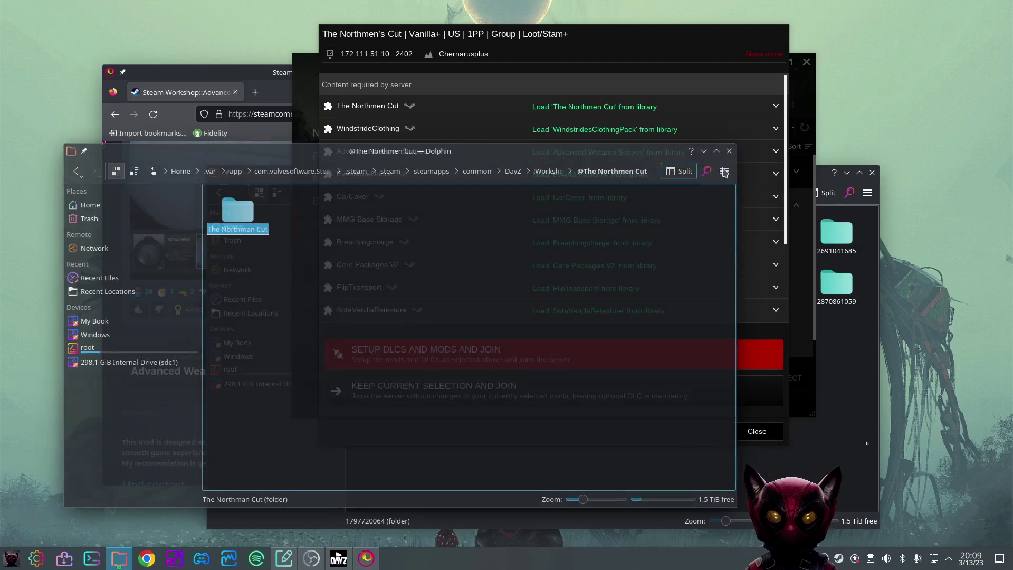
left_click_drag(595, 158, 531, 152)
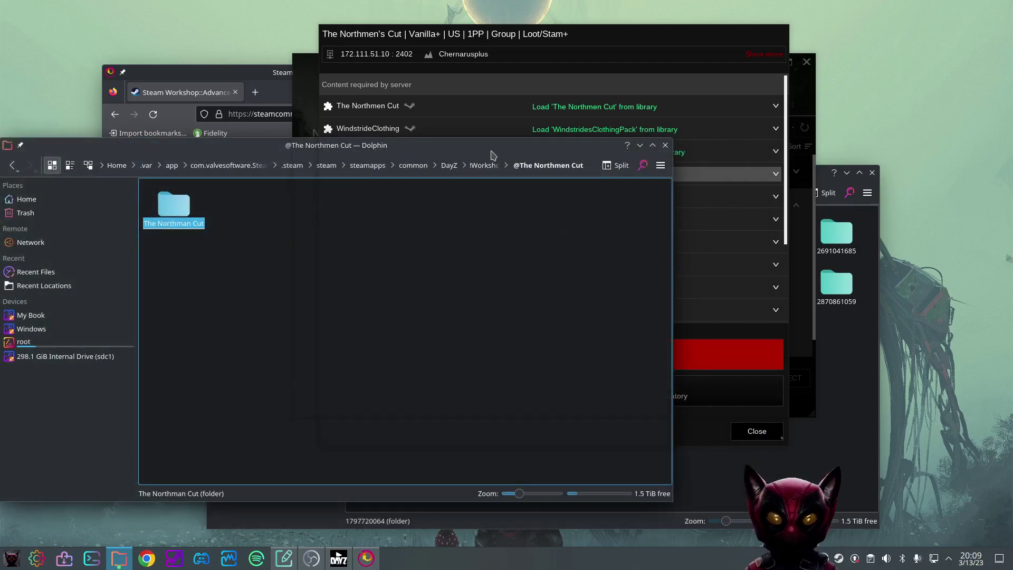
left_click_drag(490, 154, 618, 133)
left_click(650, 108)
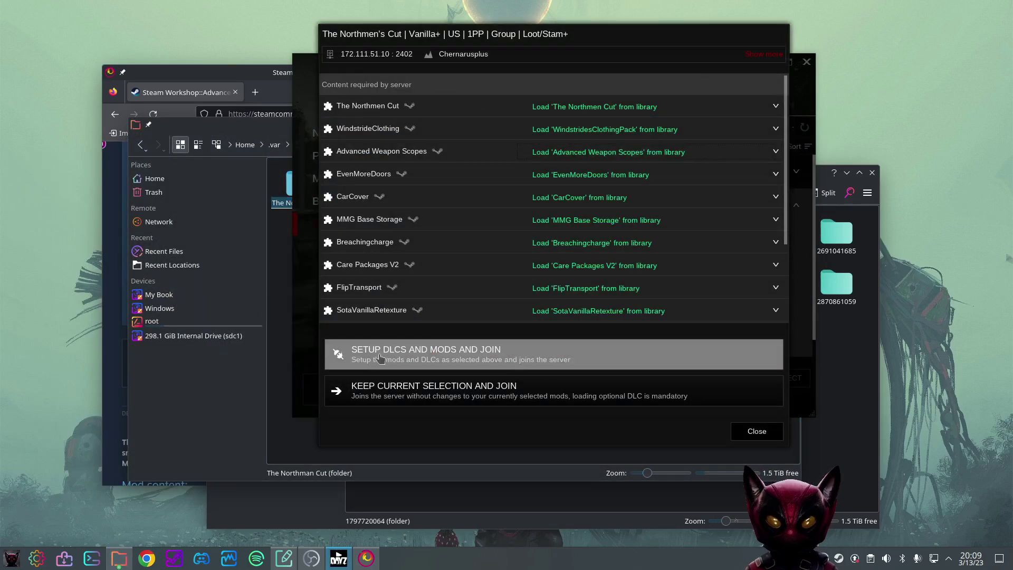
left_click(446, 355)
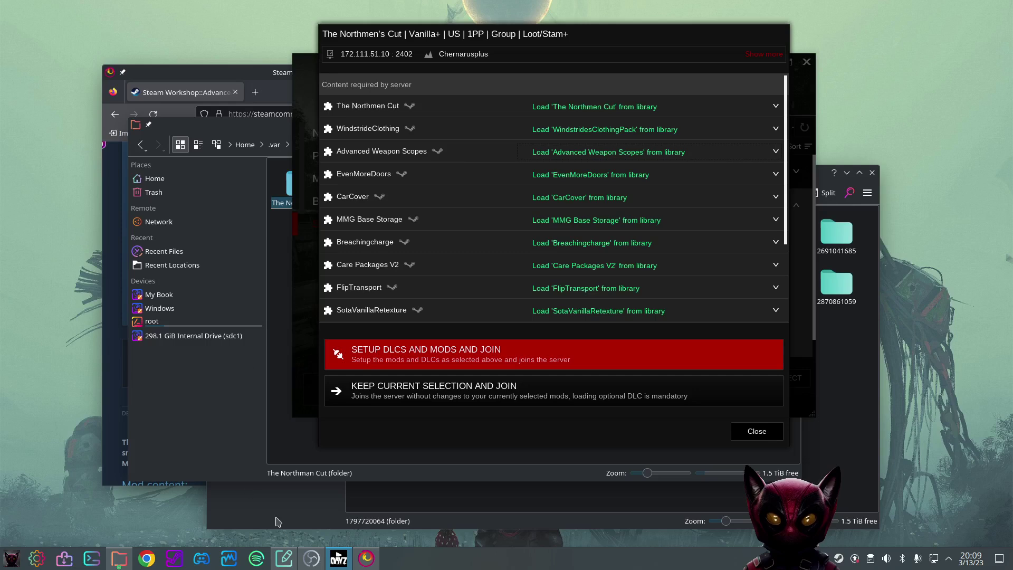
left_click(279, 282)
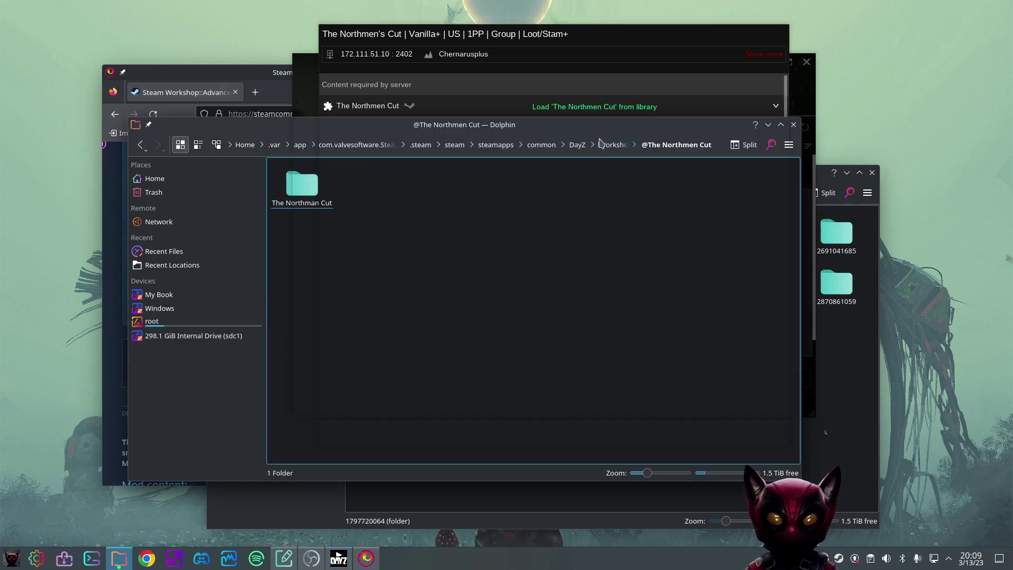
left_click(119, 558)
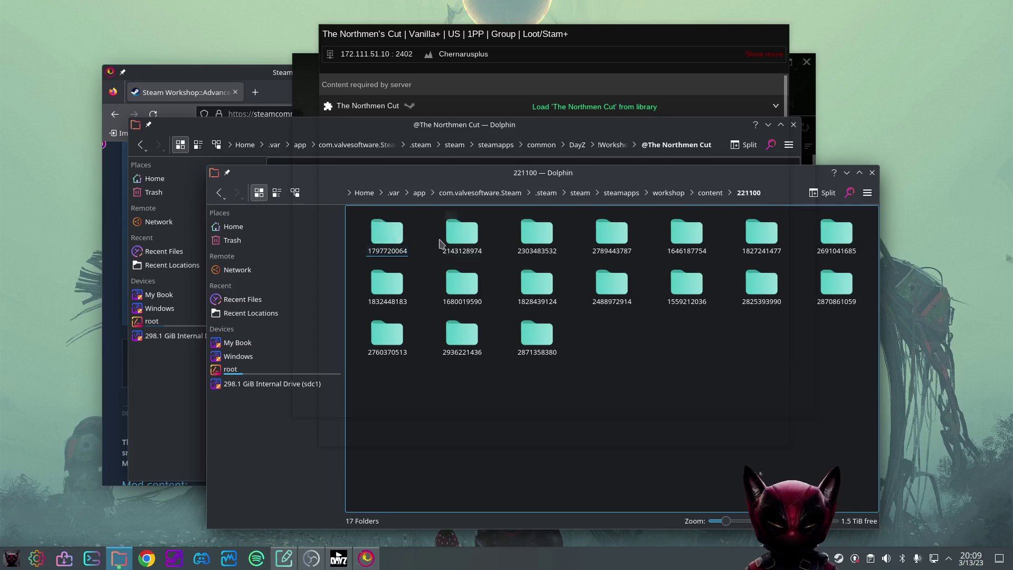
left_click(472, 242)
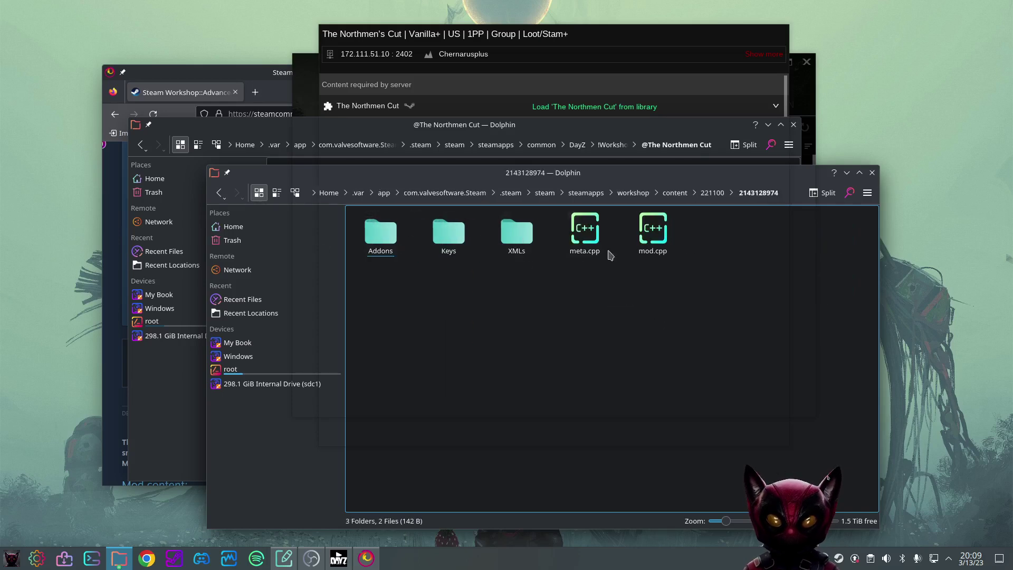
left_click(382, 231)
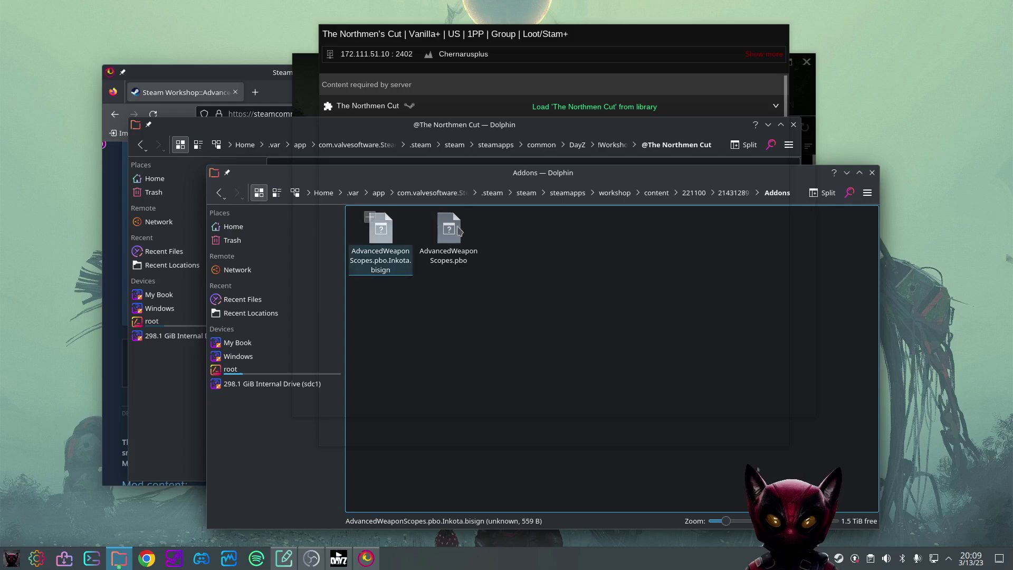
left_click(382, 257)
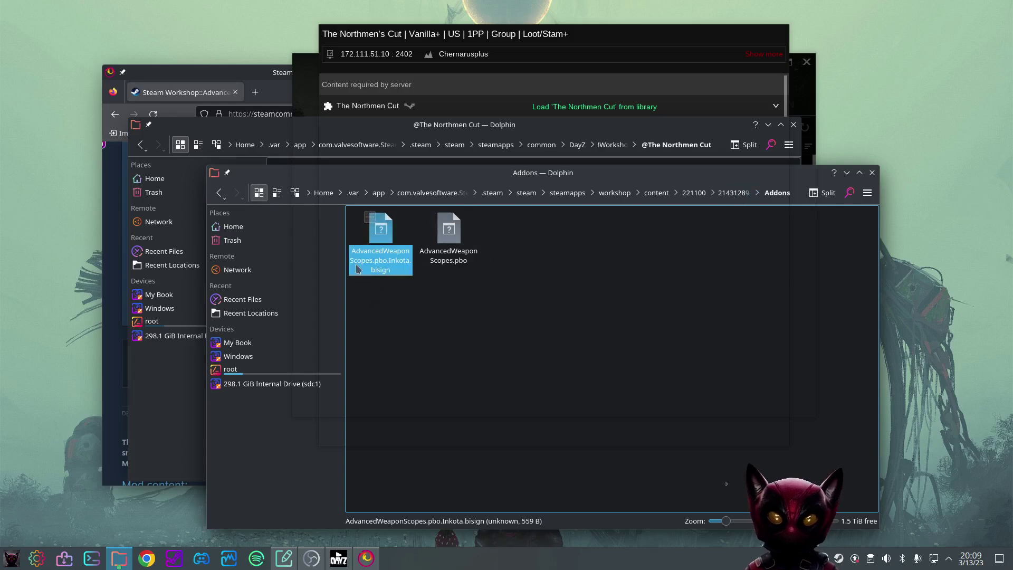
left_click(690, 193)
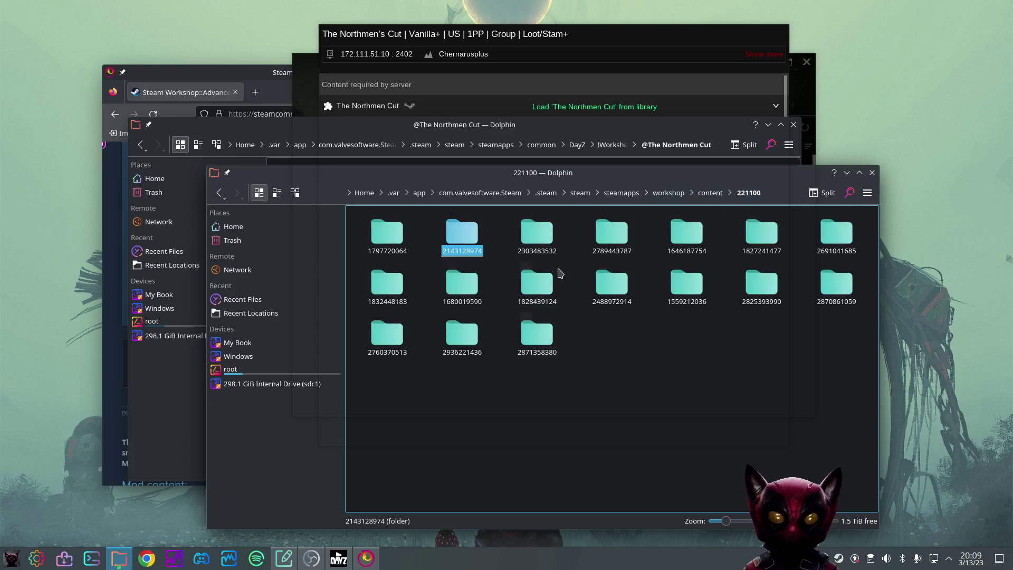
left_click(607, 284)
key("Return")
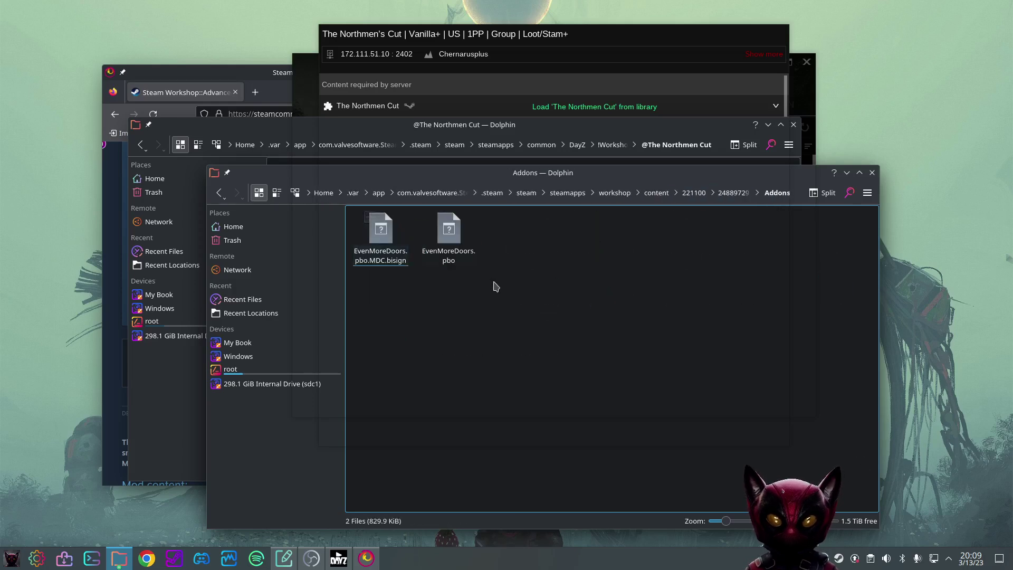
left_click(693, 194)
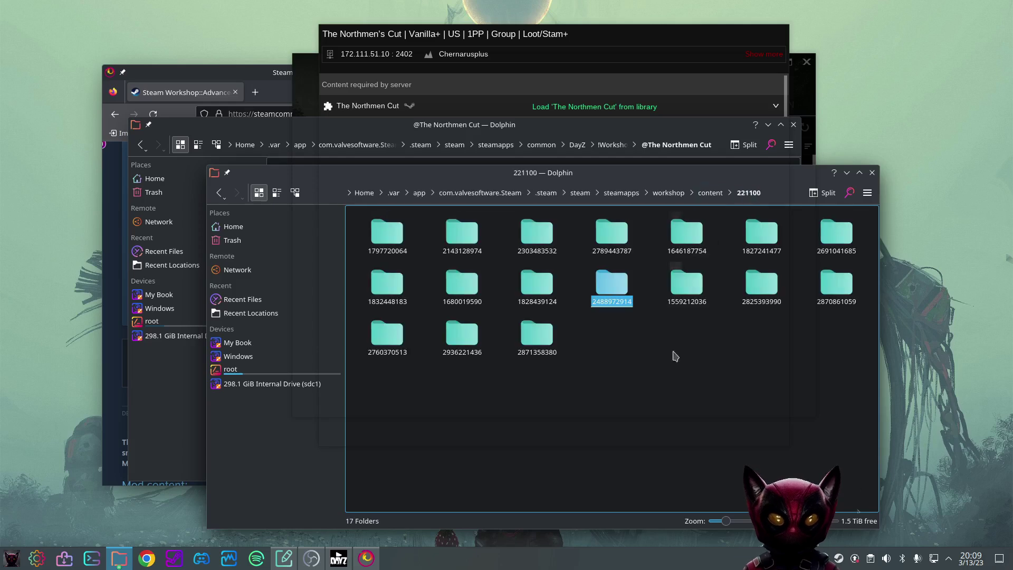
left_click(539, 331)
key("Return")
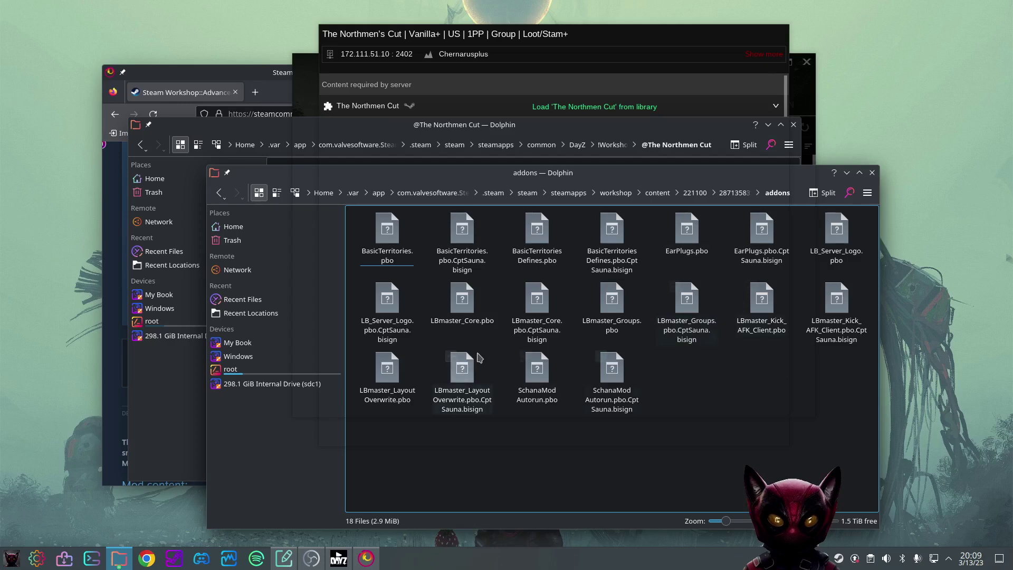
left_click(601, 378)
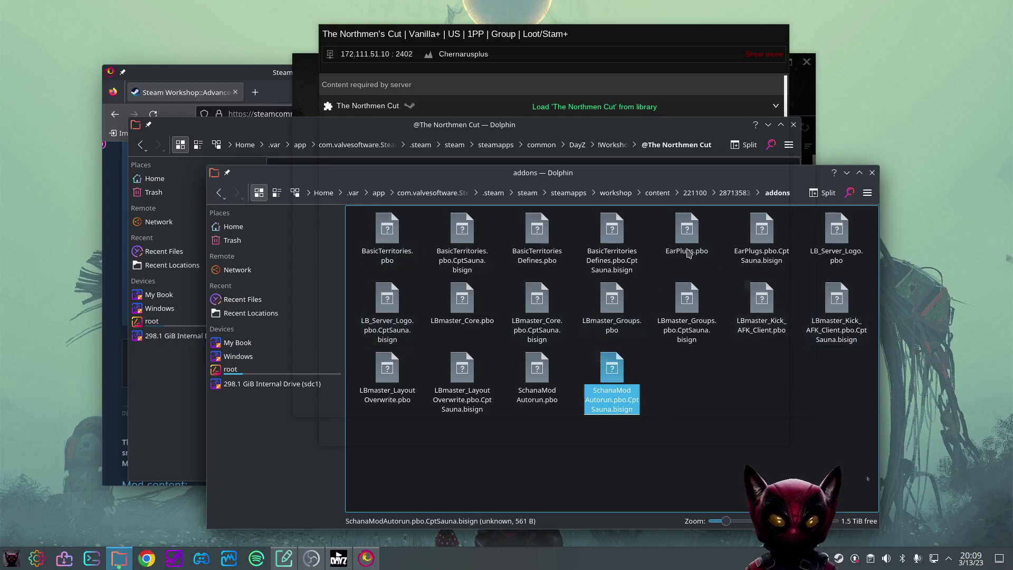
left_click_drag(782, 180, 758, 180)
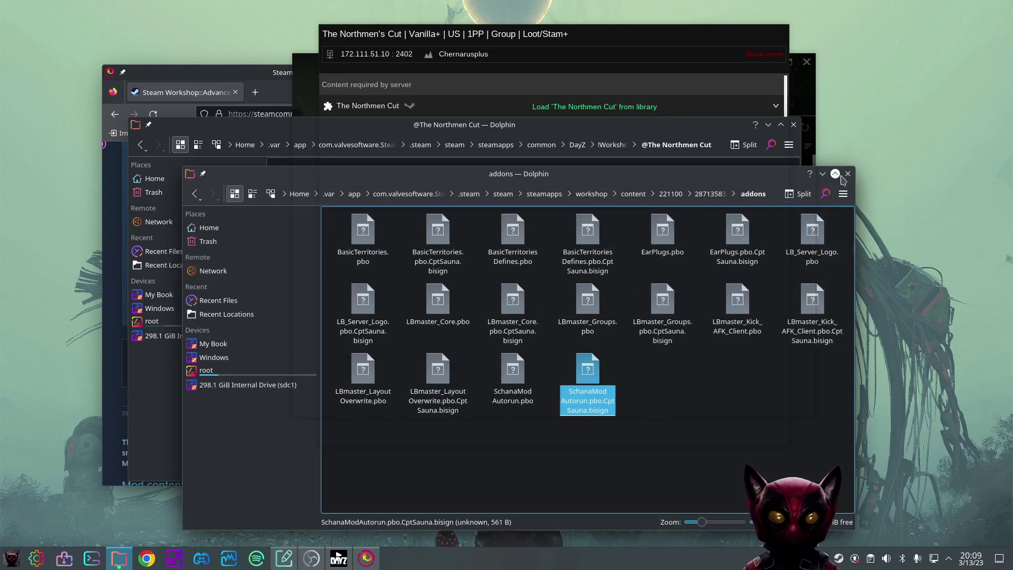
Review the launcher's load choices for The Northmen Cut without changing them, and close the server's required content dialog
left_click(536, 69)
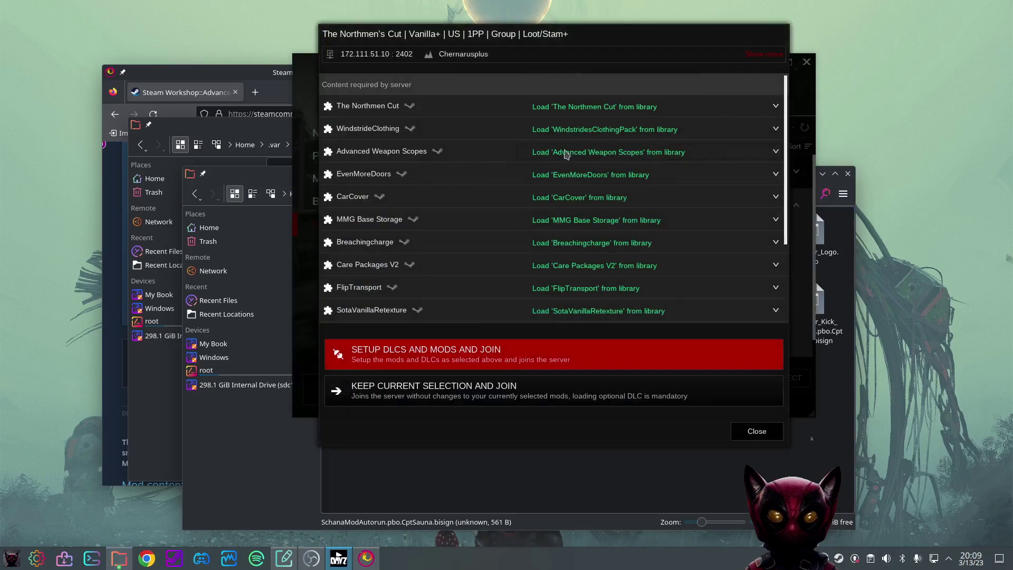
left_click(572, 107)
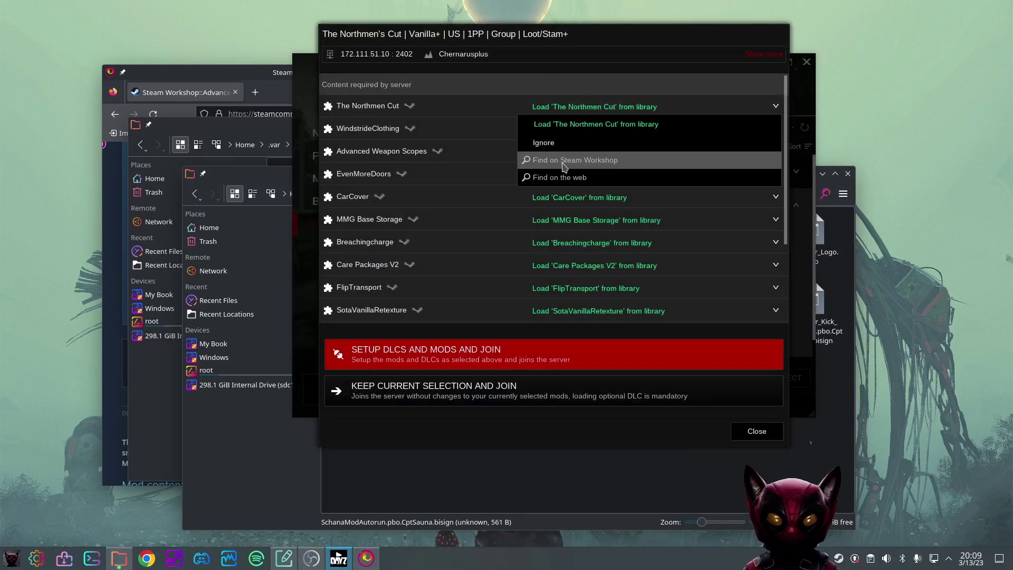
left_click(754, 433)
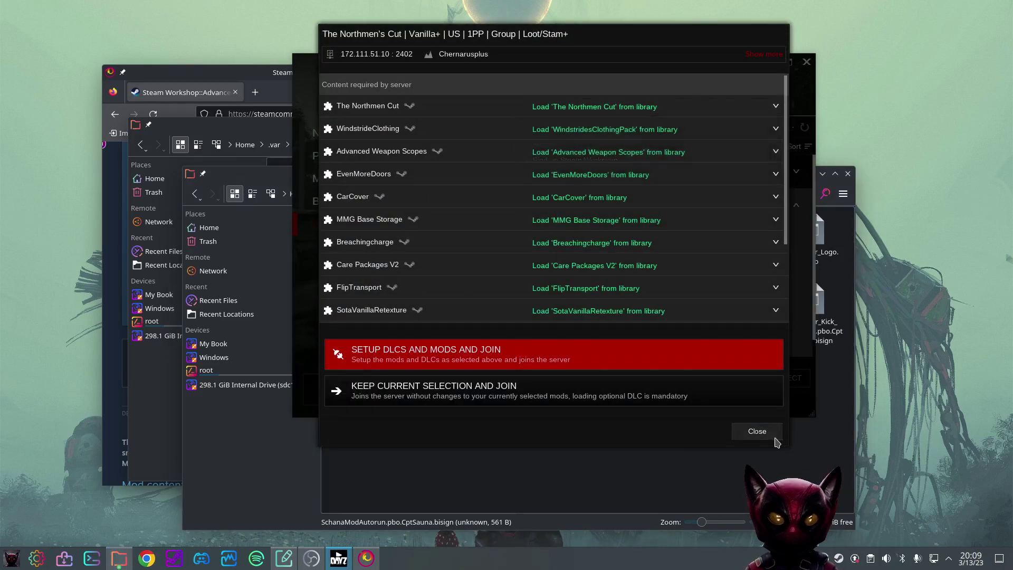
left_click(756, 431)
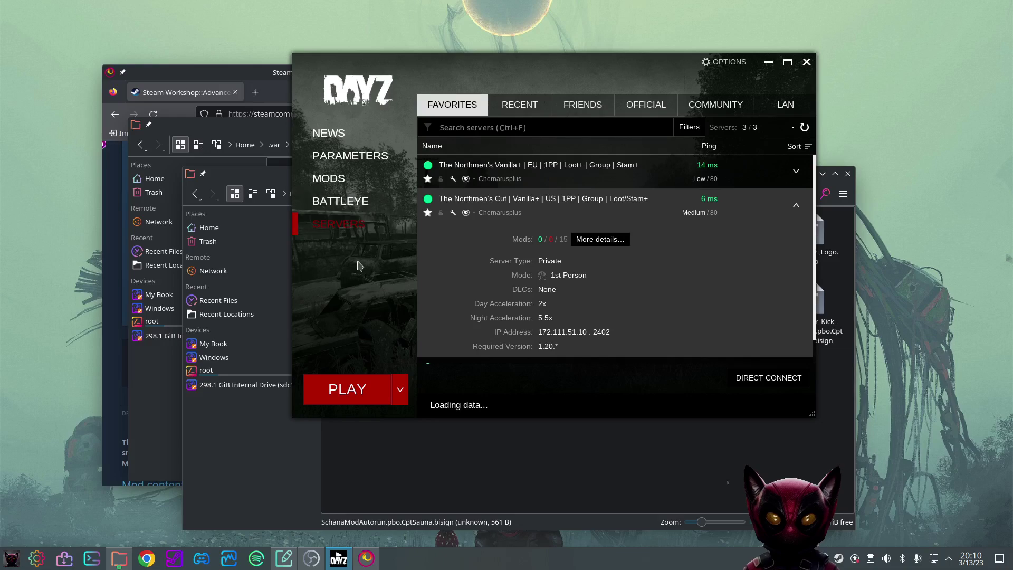
left_click(216, 132)
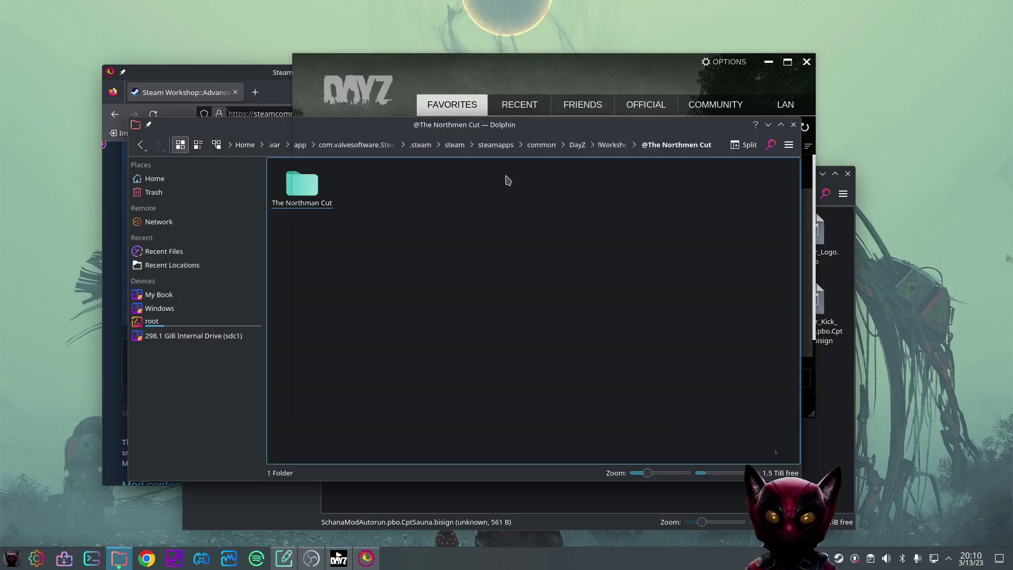
left_click(592, 148)
left_click(610, 149)
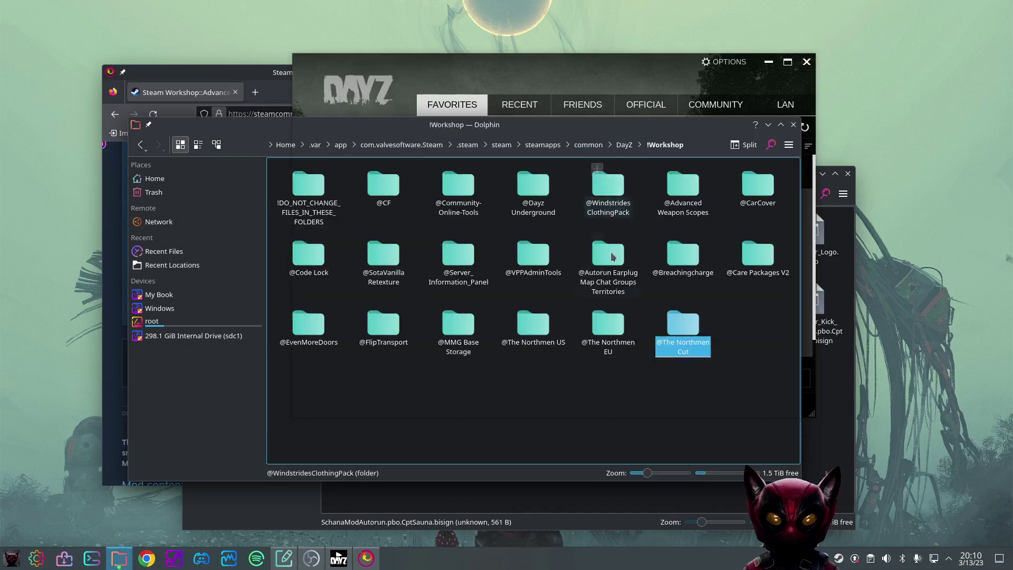
Start adding a local mod in the DayZ launcher and browse to Z:\var\data\Steam\steamapps\common\DayZ\!Workshop
left_click(530, 62)
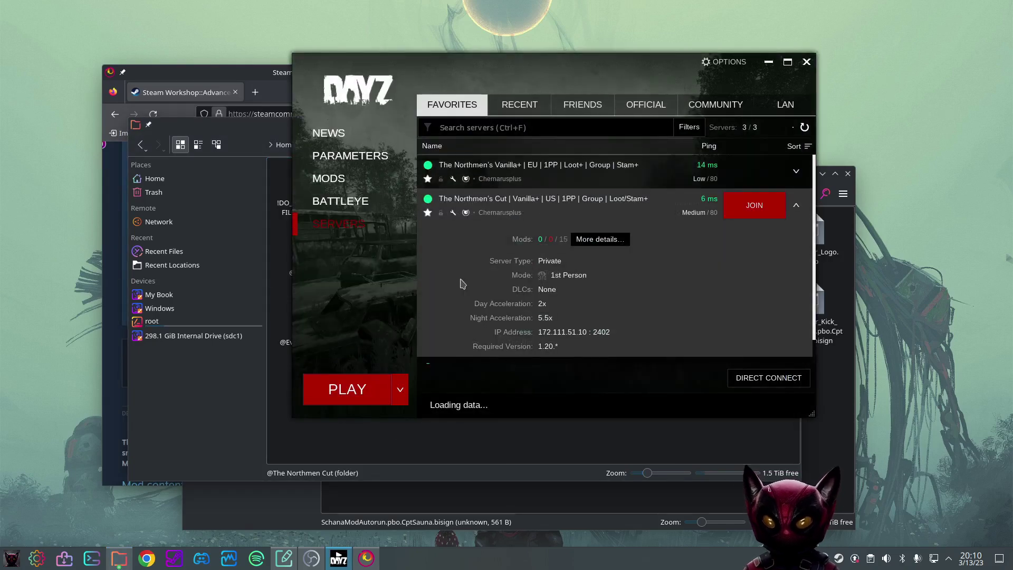
left_click(328, 178)
left_click(536, 127)
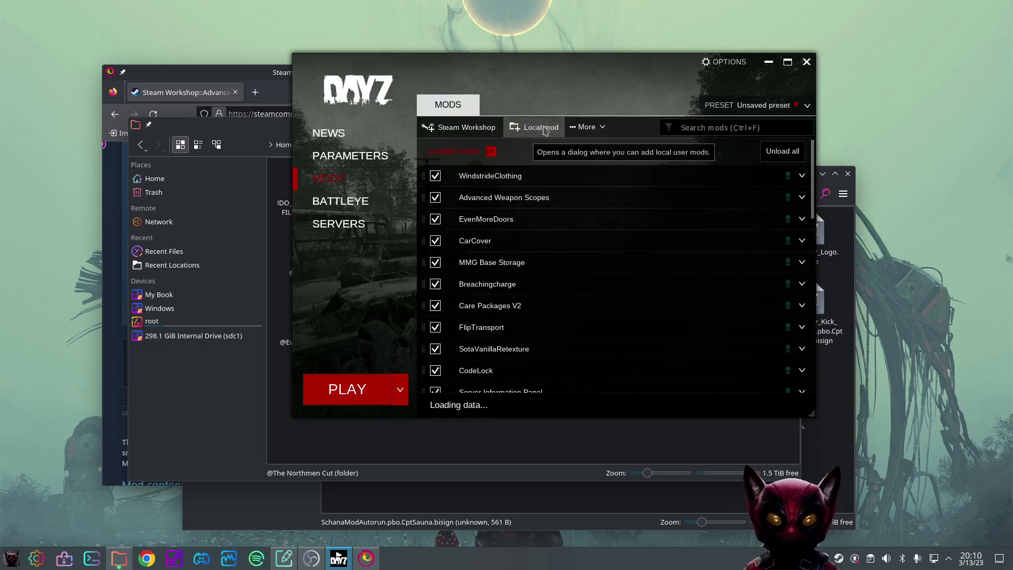
left_click(309, 121)
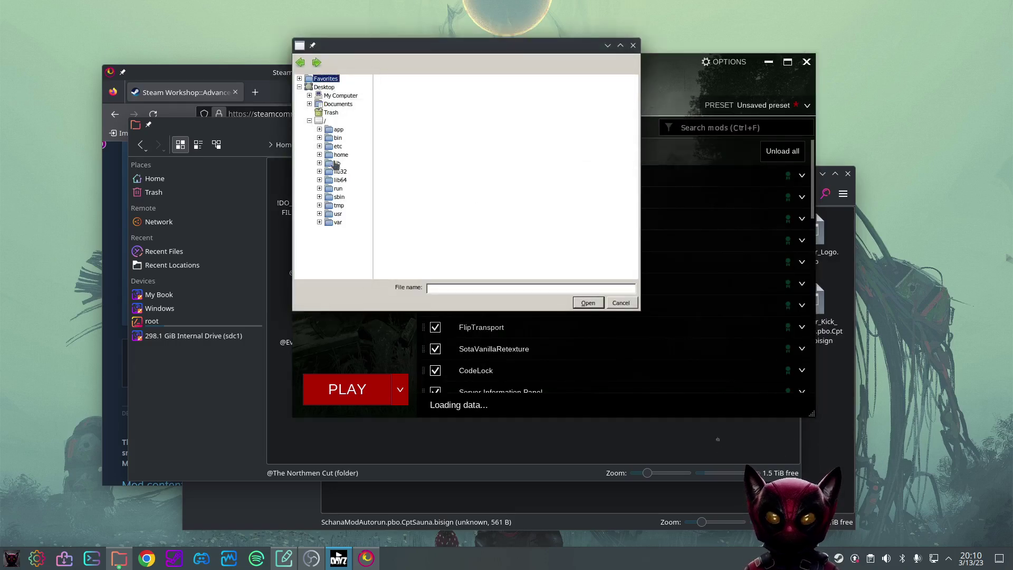
left_click(337, 222)
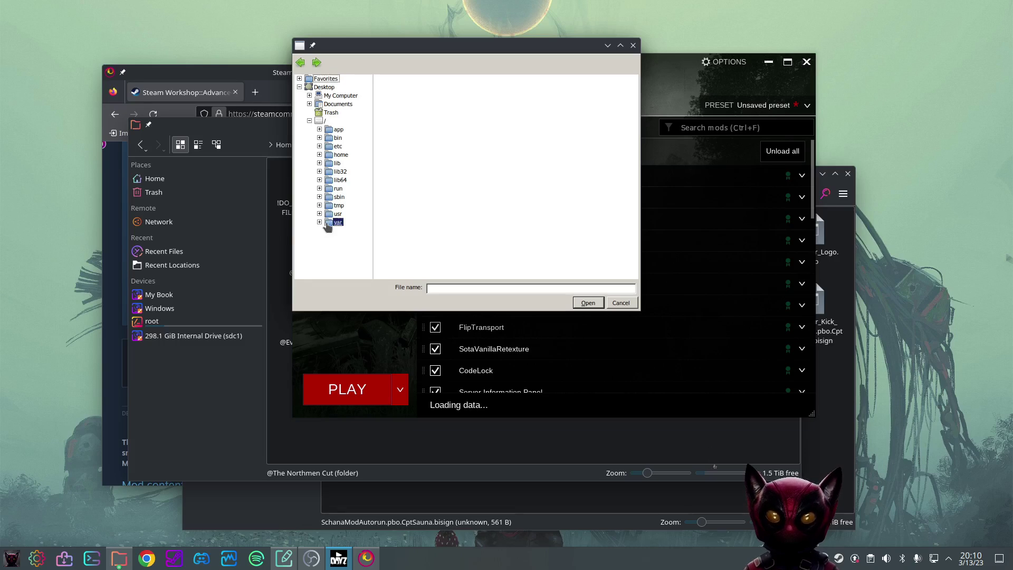
double_click(388, 97)
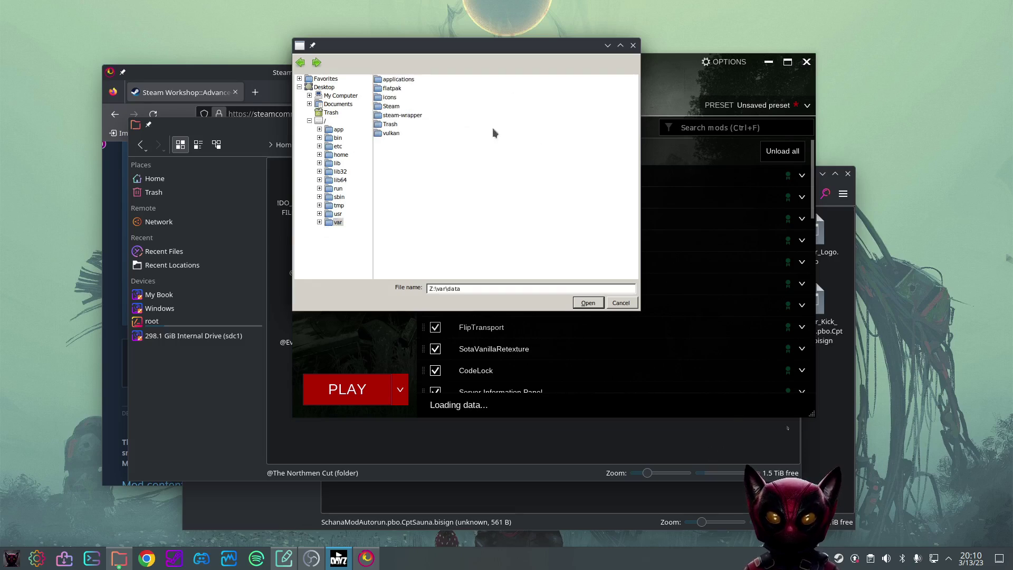
double_click(390, 106)
double_click(393, 240)
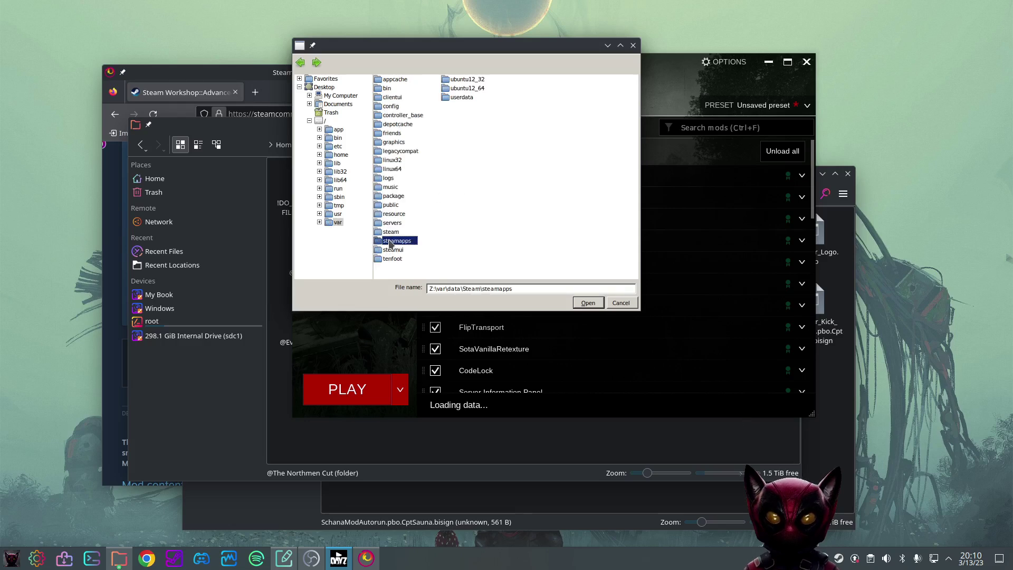
double_click(394, 80)
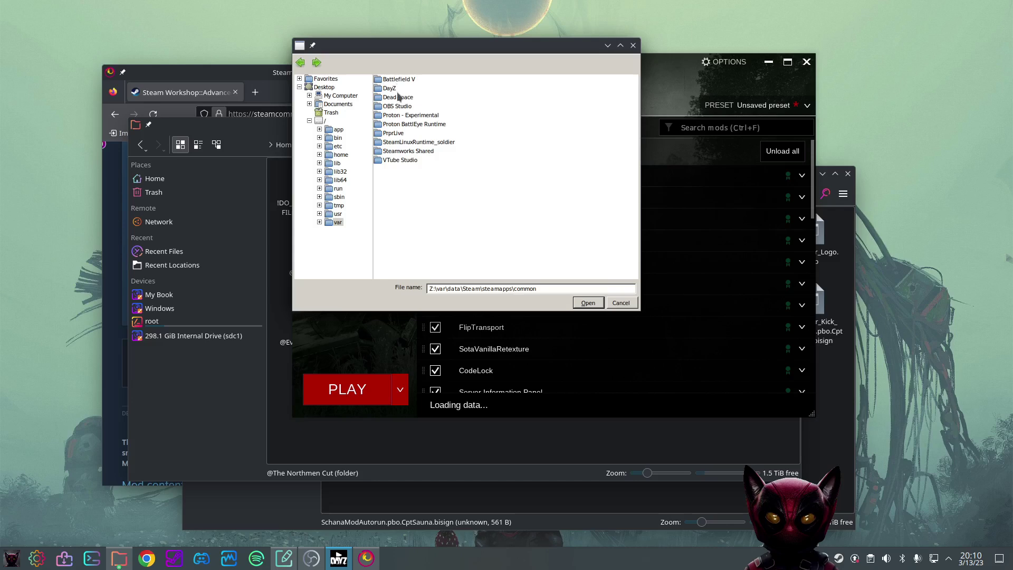
double_click(394, 91)
double_click(395, 80)
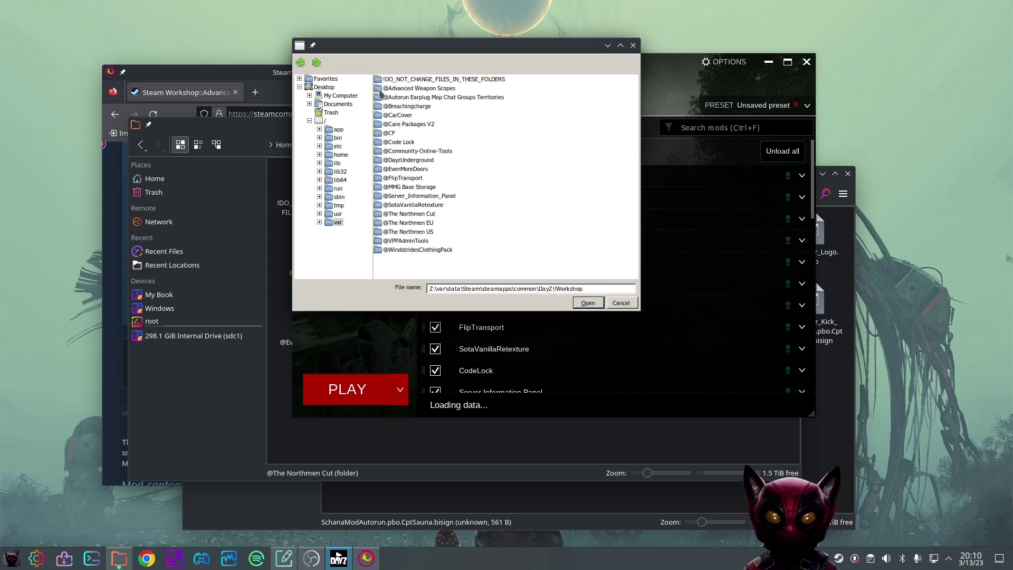
double_click(398, 89)
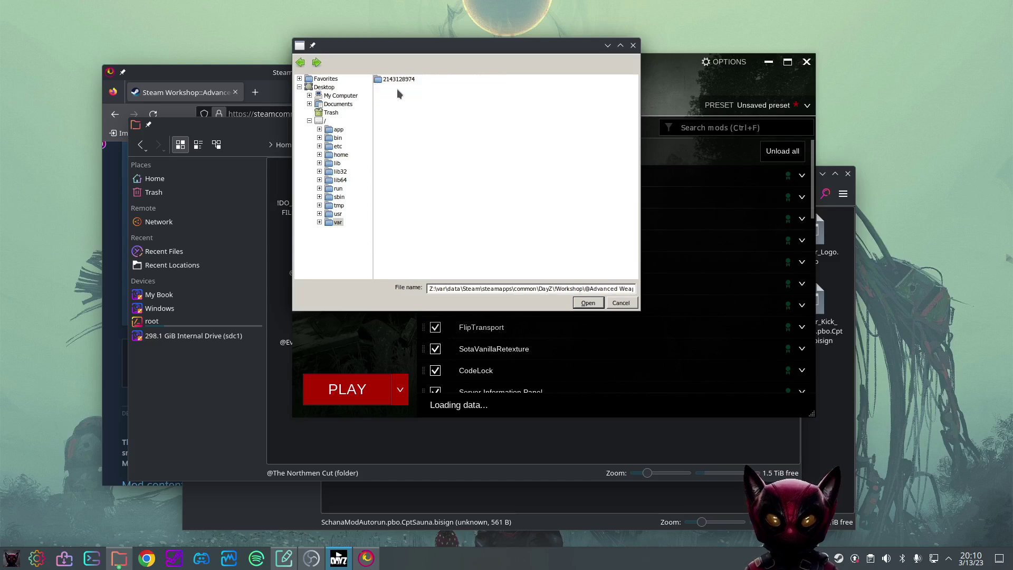
left_click(395, 81)
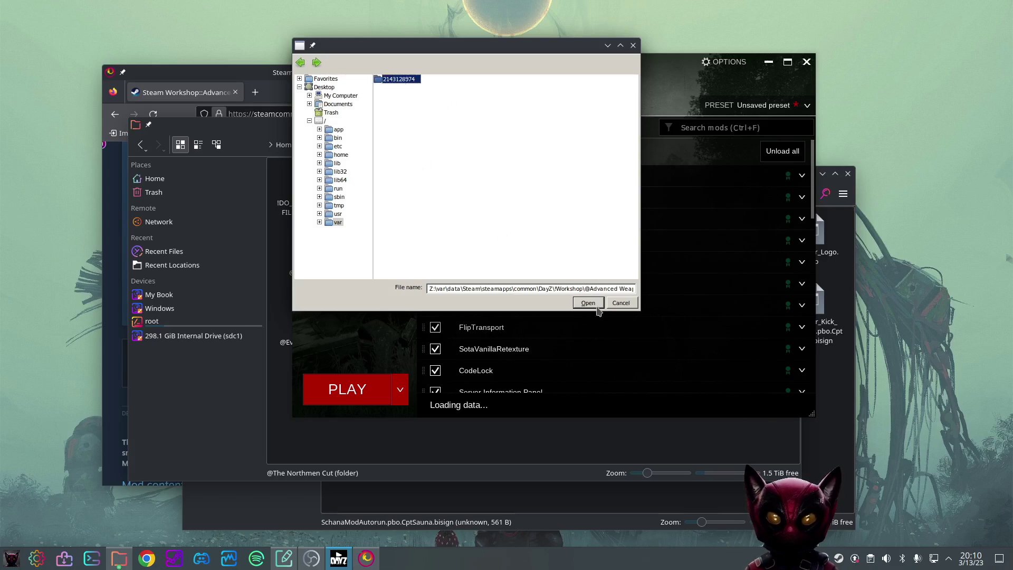
left_click(628, 305)
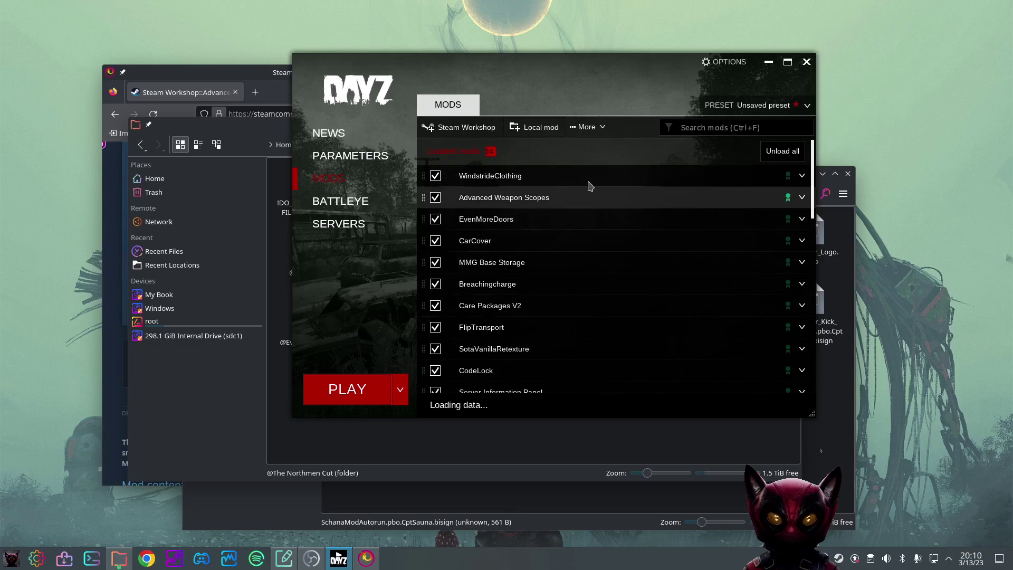
scroll(542, 362, "down", 3)
scroll(511, 256, "up", 3)
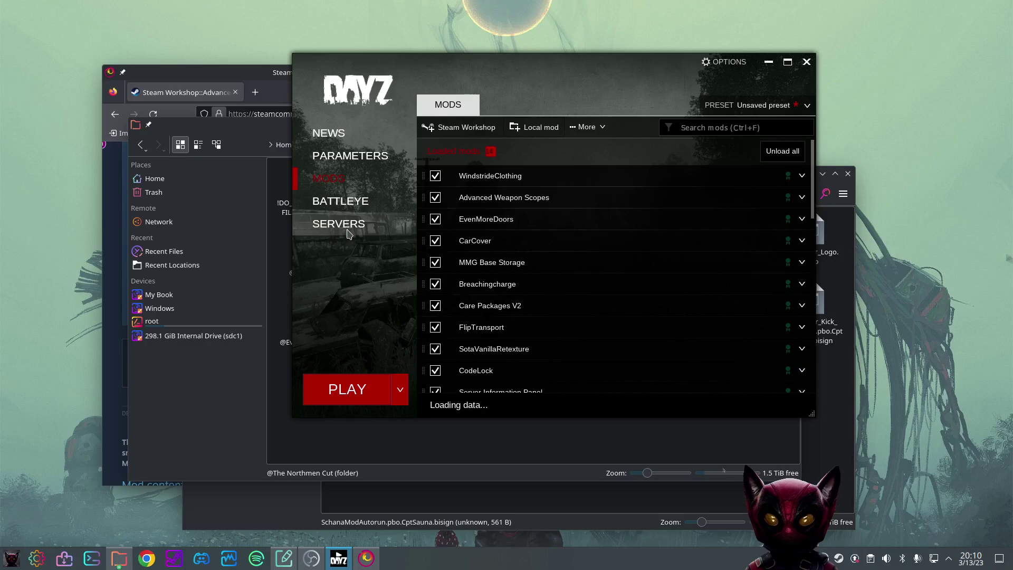
Review the load choices for The Northmen Cut, MMG Base Storage and WindstrideClothing in The Northmen's Cut server's join setup, and close it without joining
left_click(346, 226)
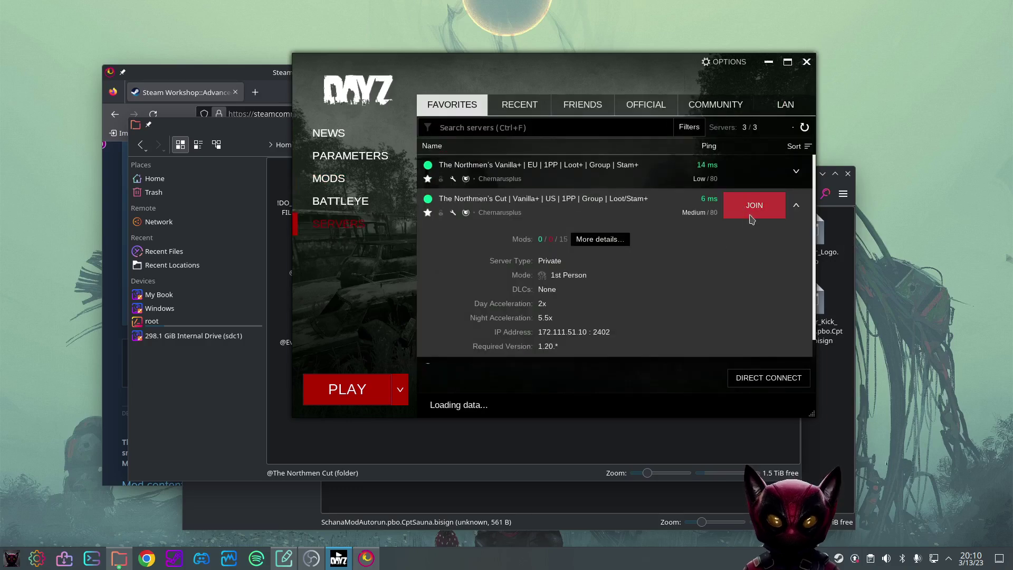
left_click(745, 211)
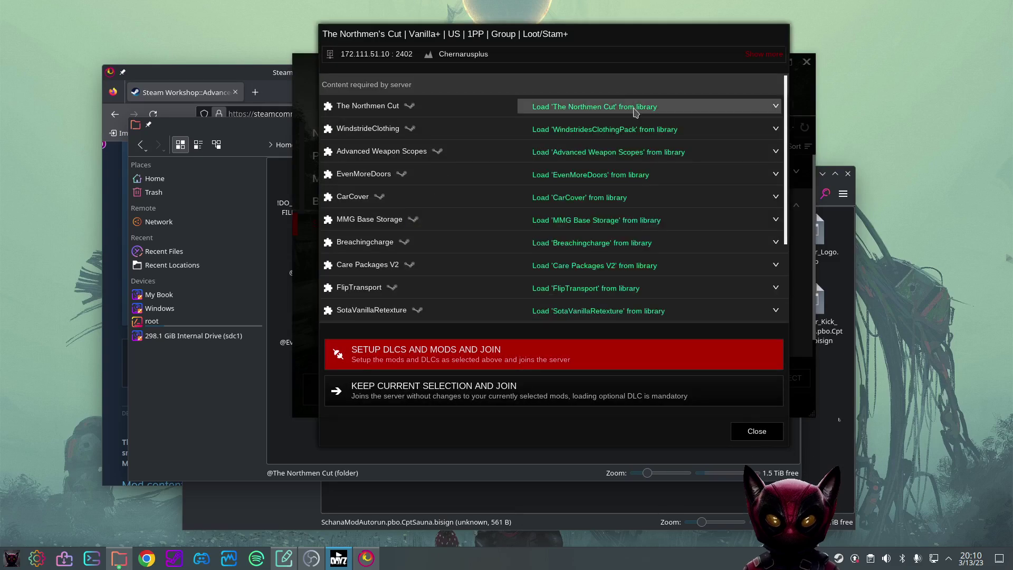
left_click(583, 121)
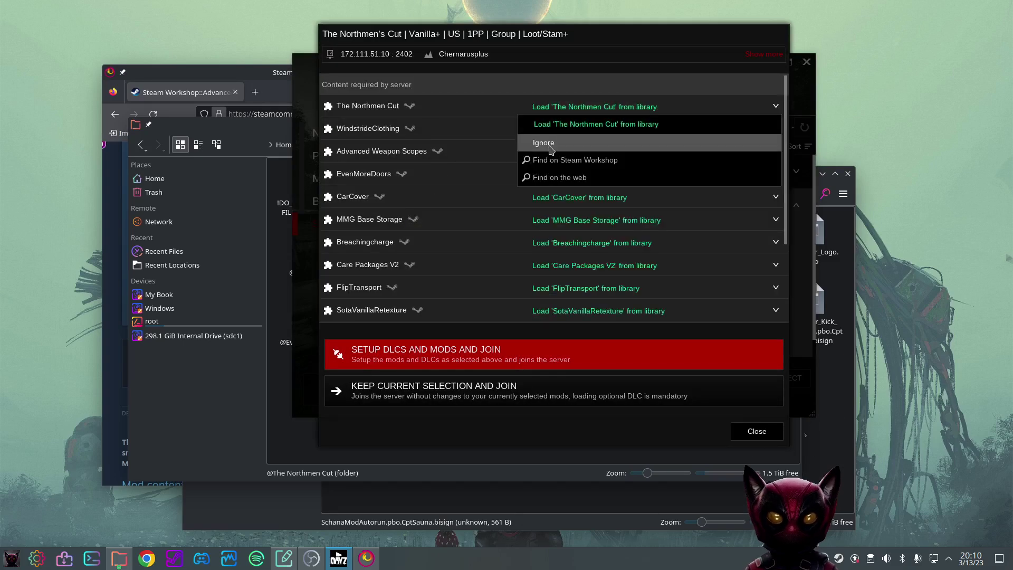
left_click(599, 132)
left_click(599, 132)
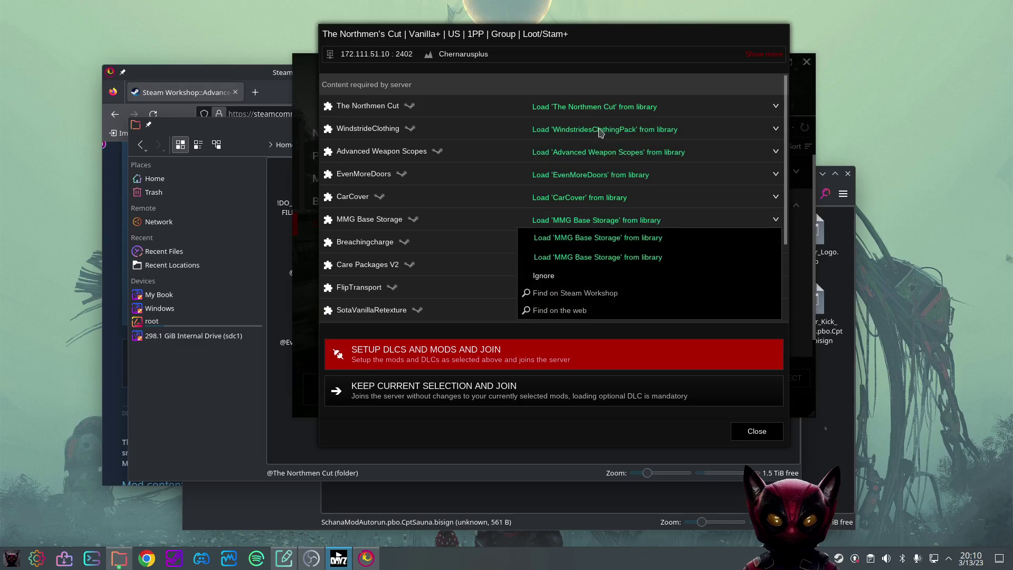
left_click(598, 132)
left_click(598, 131)
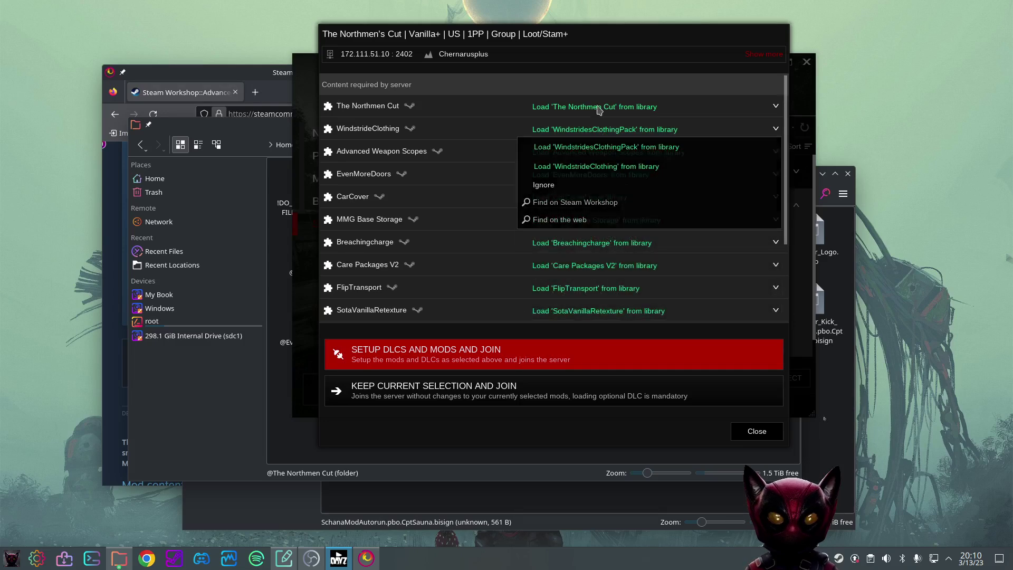
left_click(599, 110)
left_click(543, 86)
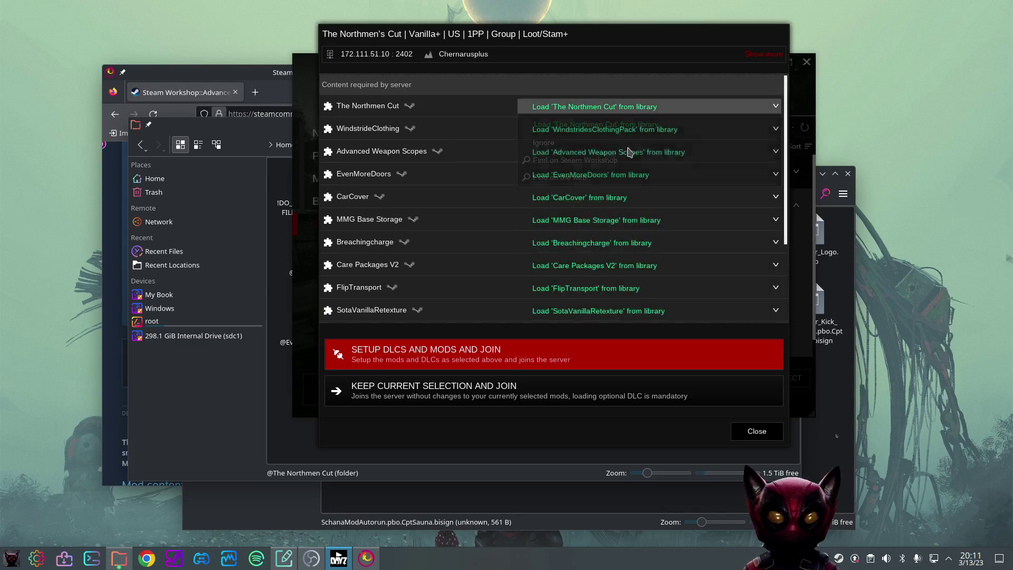
left_click(624, 136)
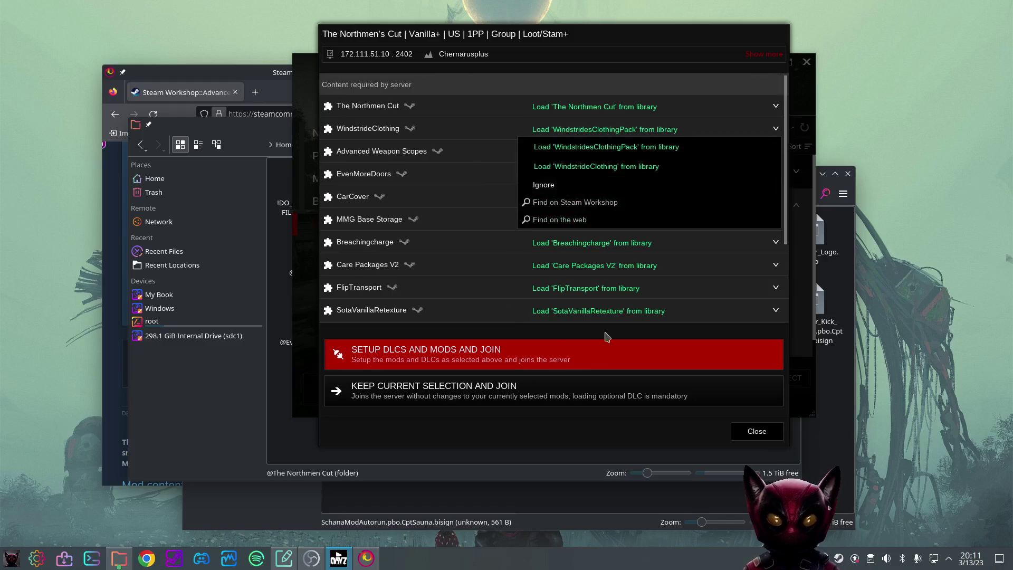
left_click(757, 431)
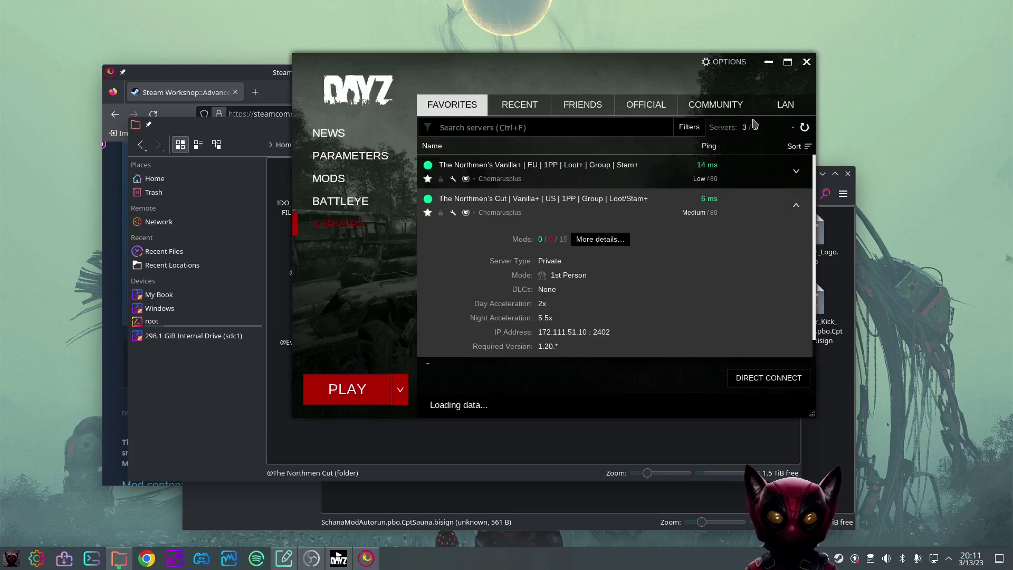
Return to the launcher's mod list and compare the loaded local mods with the available Workshop mods
left_click(573, 437)
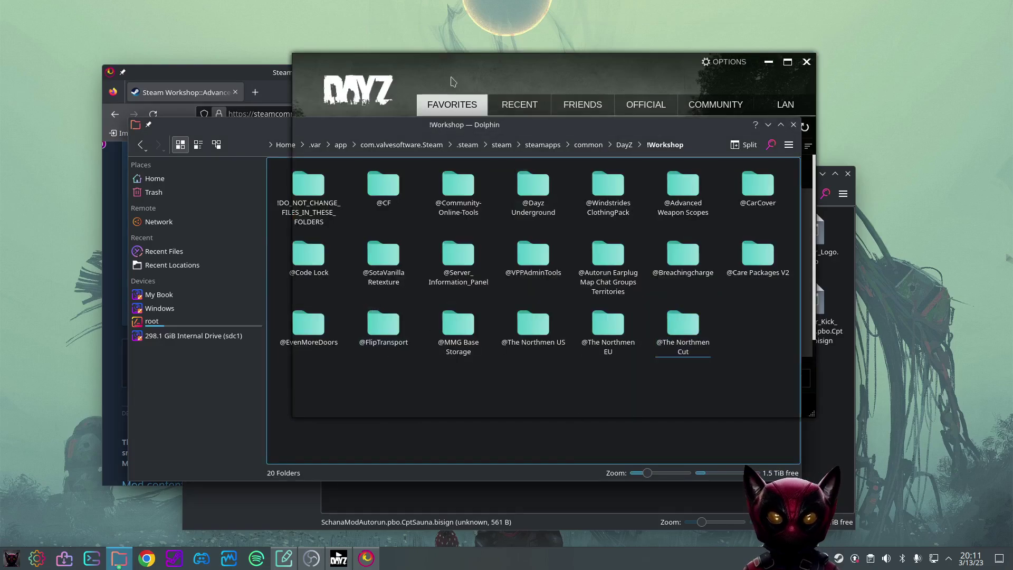
left_click(451, 102)
left_click(340, 201)
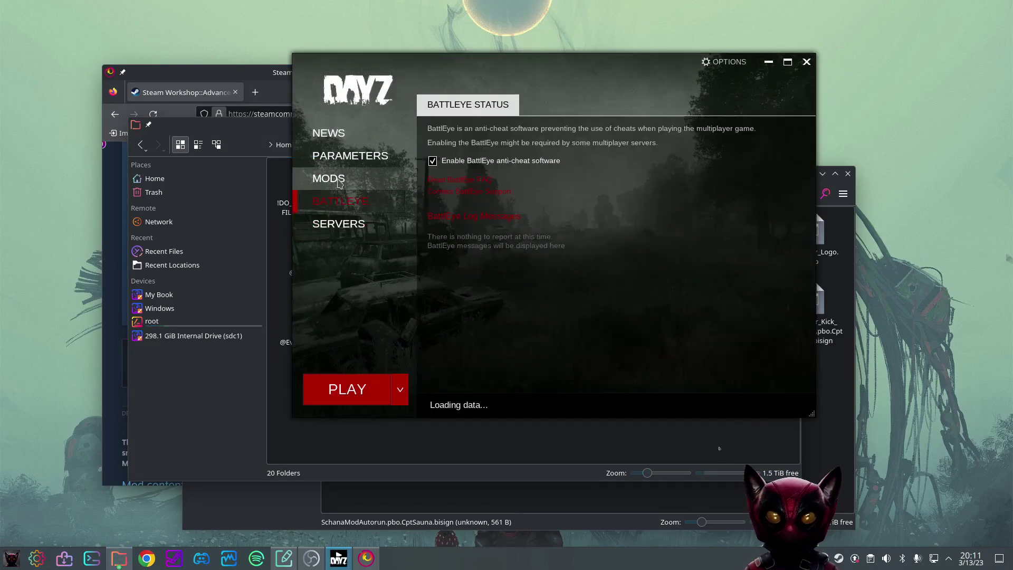
left_click(329, 178)
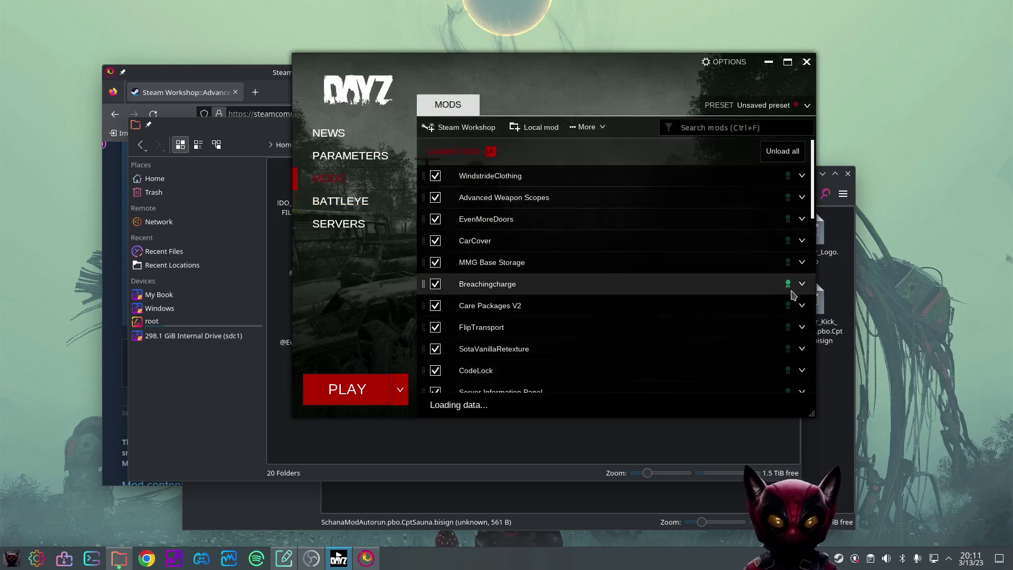
scroll(789, 347, "down", 9)
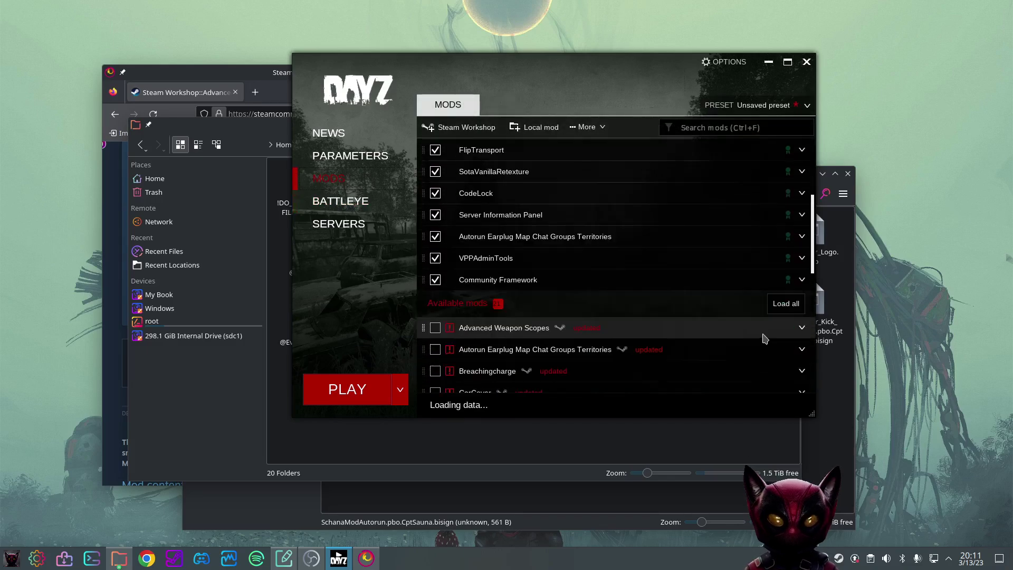
scroll(763, 344, "up", 3)
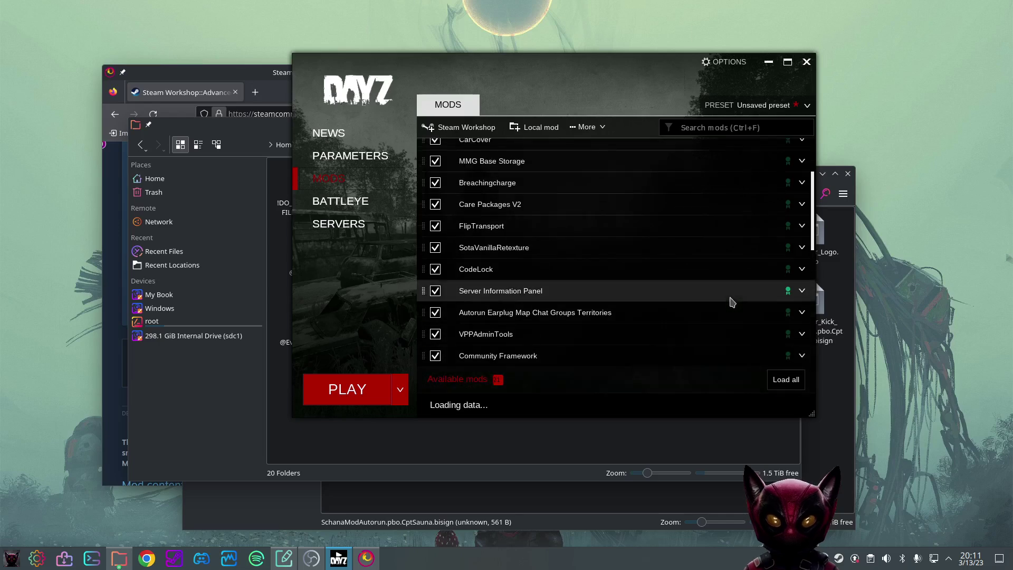
scroll(759, 285, "up", 1)
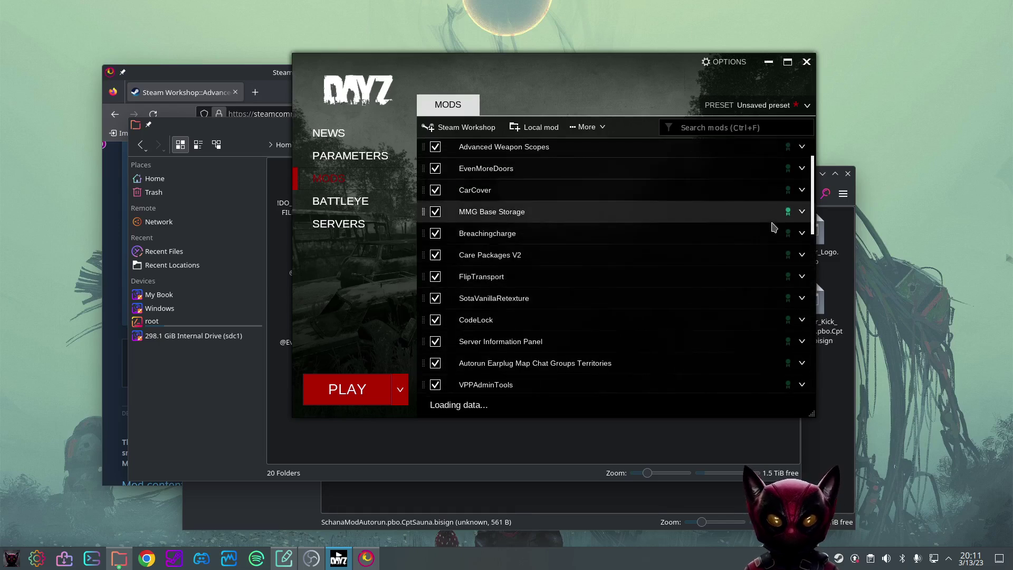
scroll(776, 296, "down", 5)
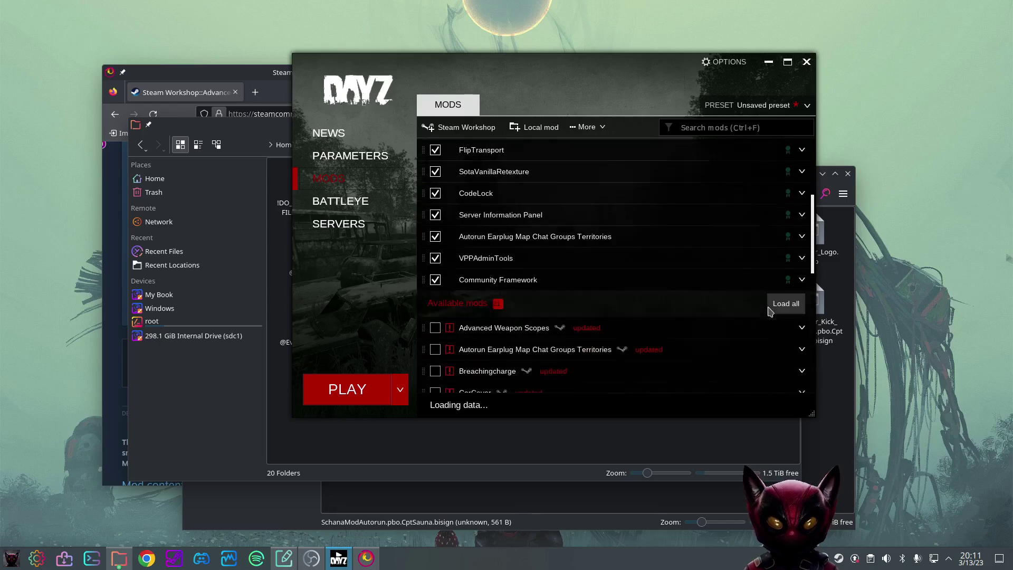
scroll(765, 347, "down", 1)
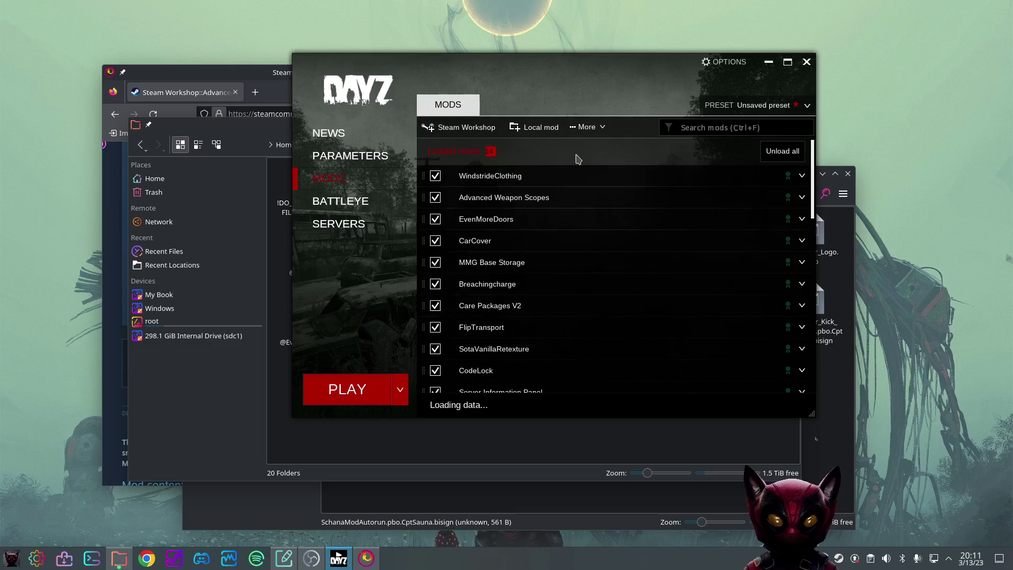
scroll(627, 301, "down", 5)
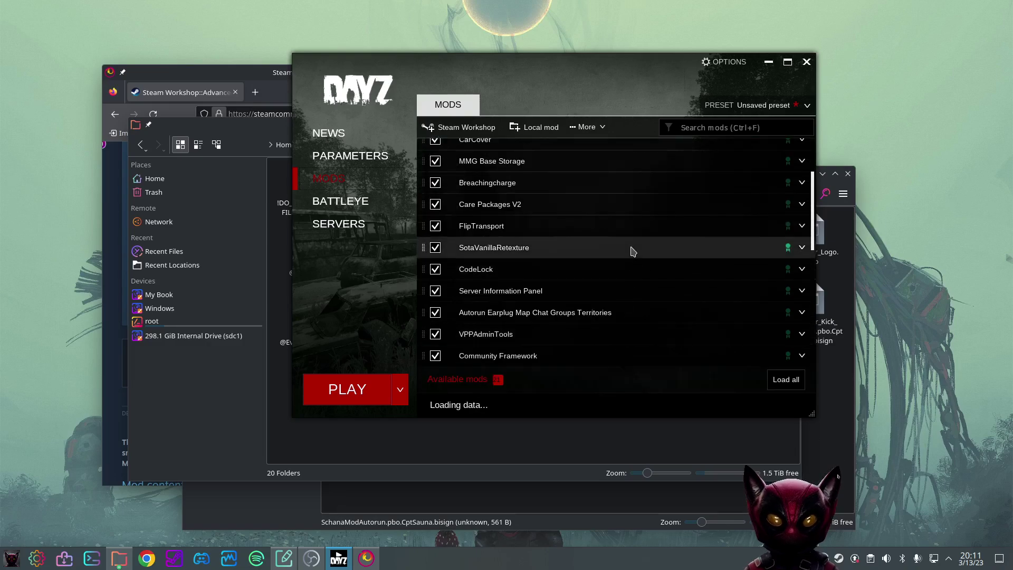
scroll(633, 285, "down", 4)
scroll(634, 317, "down", 8)
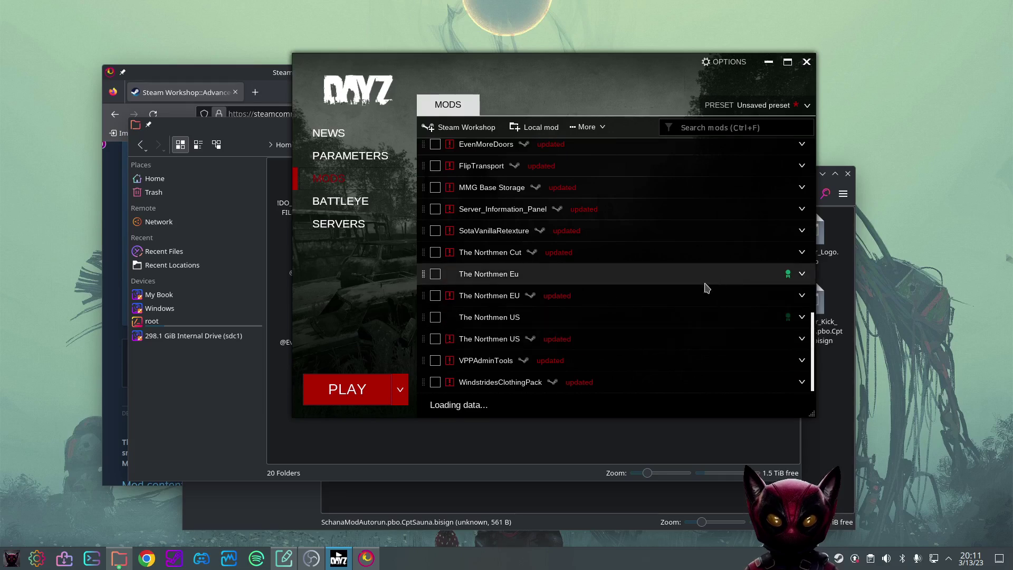
scroll(692, 287, "up", 2)
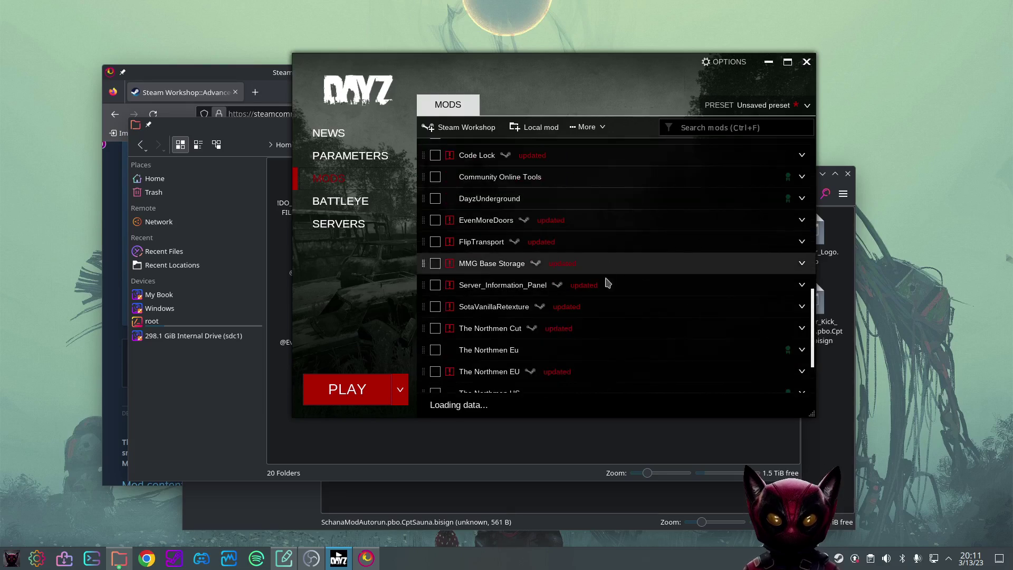
scroll(700, 293, "up", 10)
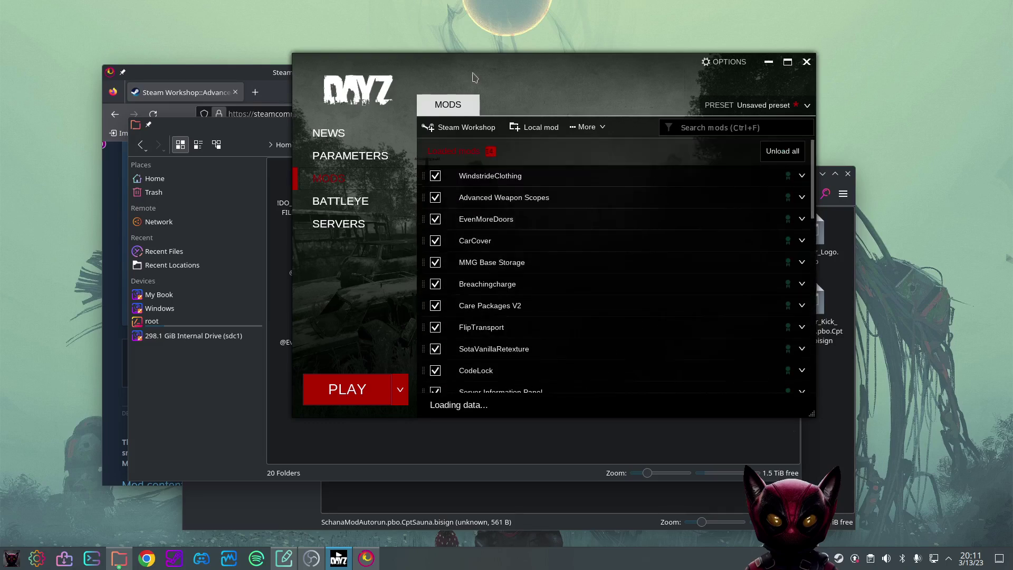
Start adding a local mod in the DayZ launcher and browse to the Z:\var\data folder
left_click(535, 131)
left_click(309, 120)
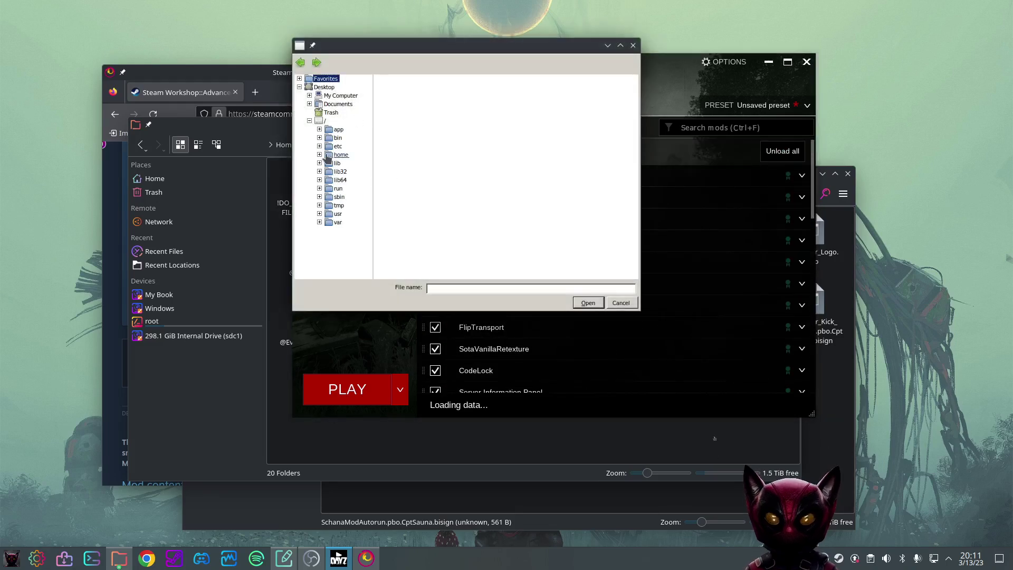
left_click(340, 155)
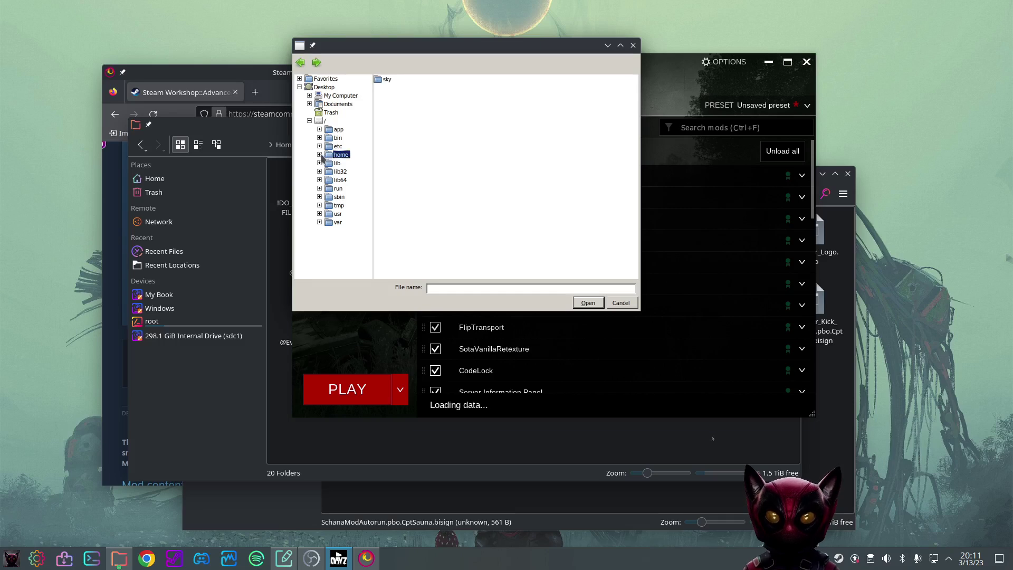
left_click(319, 155)
left_click(347, 163)
left_click(331, 231)
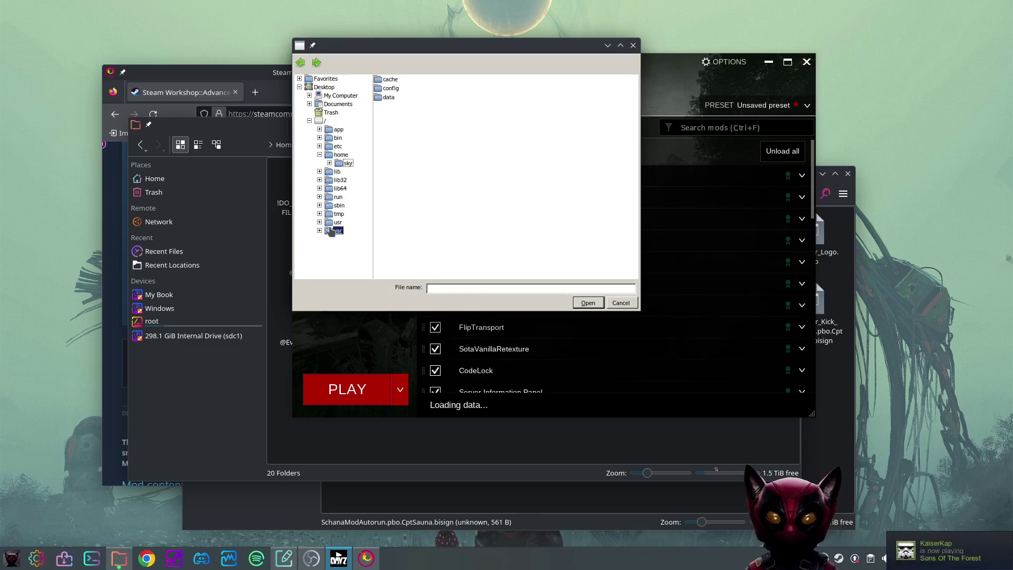
double_click(383, 98)
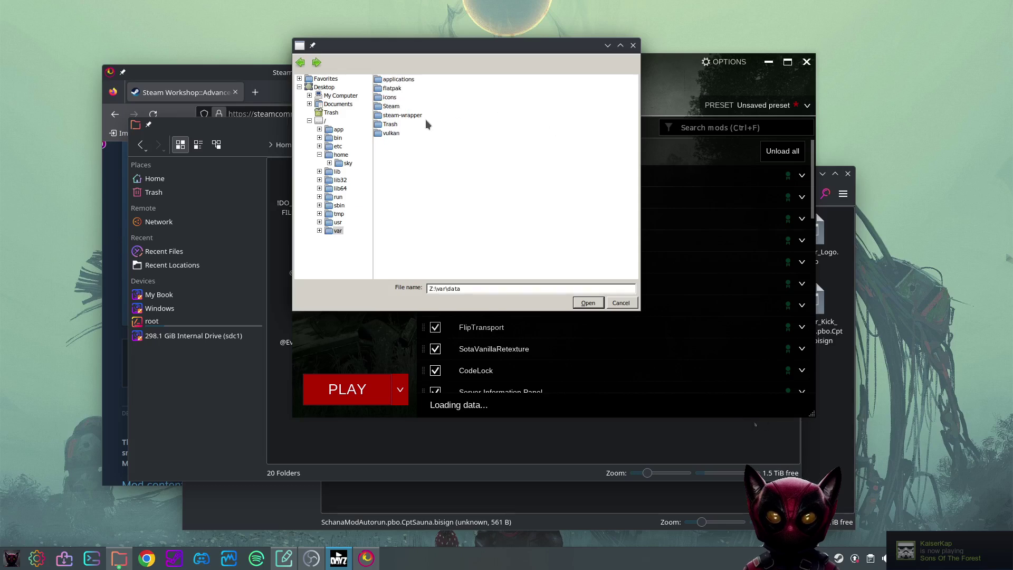
Browse from the data folder to Steam\steamapps\common\DayZ\!Workshop in the local mod folder selection
left_click(379, 108)
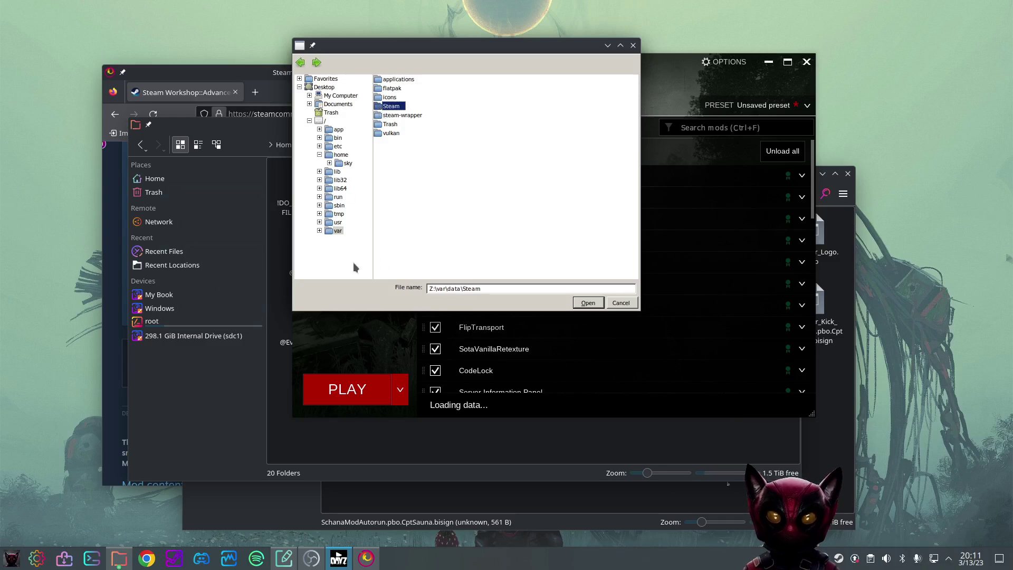
double_click(383, 109)
double_click(392, 242)
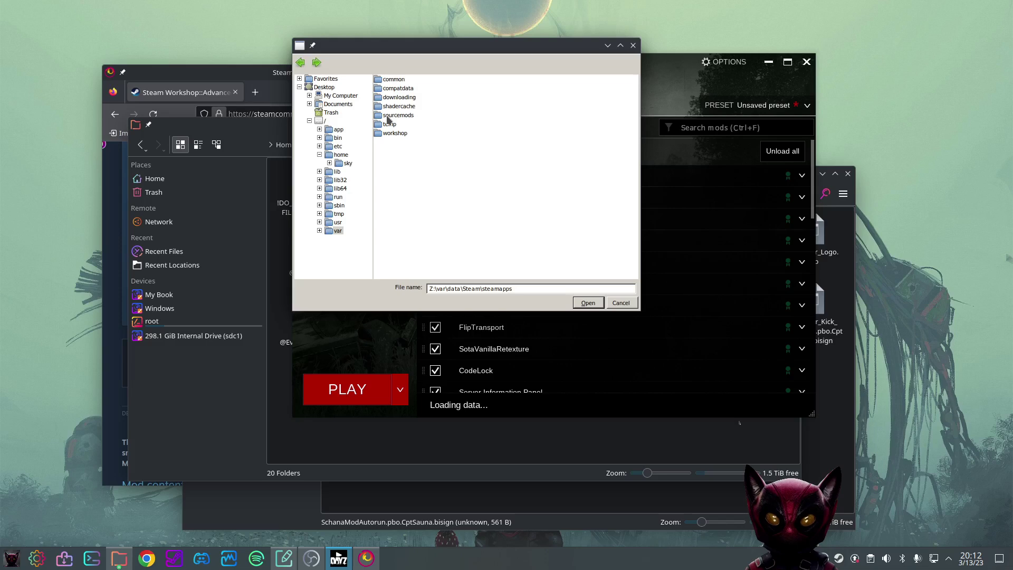
double_click(393, 79)
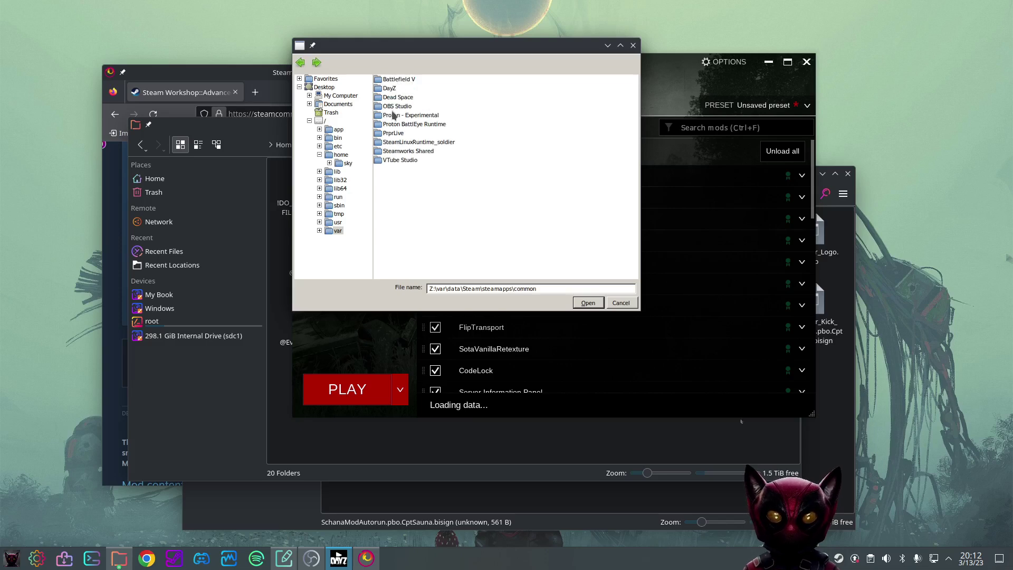
double_click(387, 89)
double_click(396, 80)
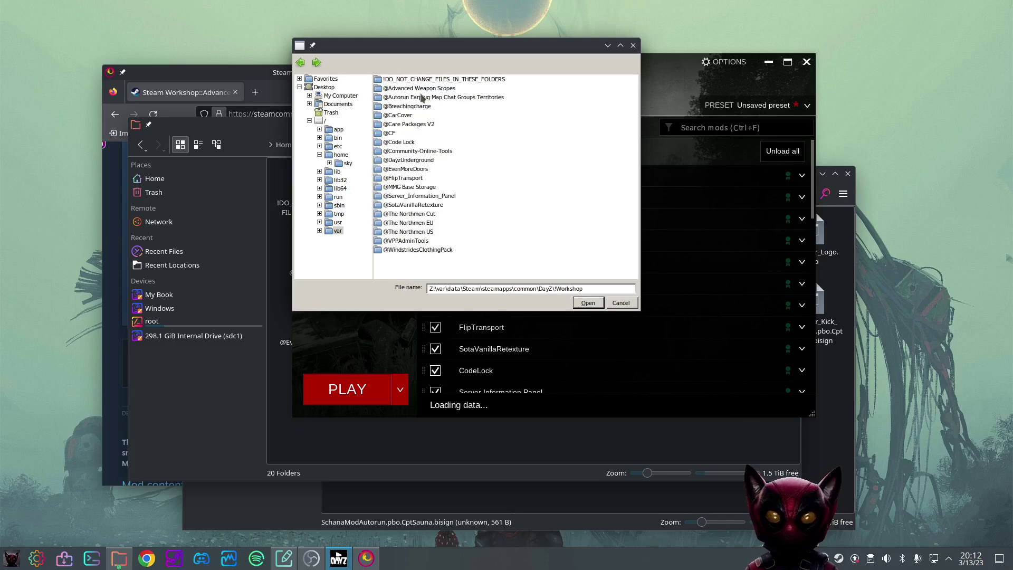
double_click(405, 214)
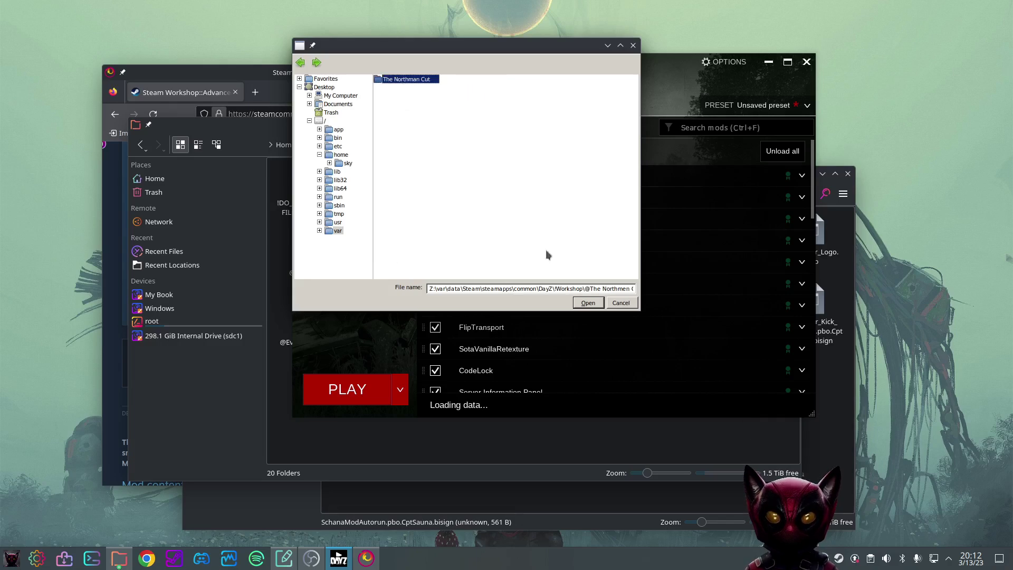
left_click(586, 302)
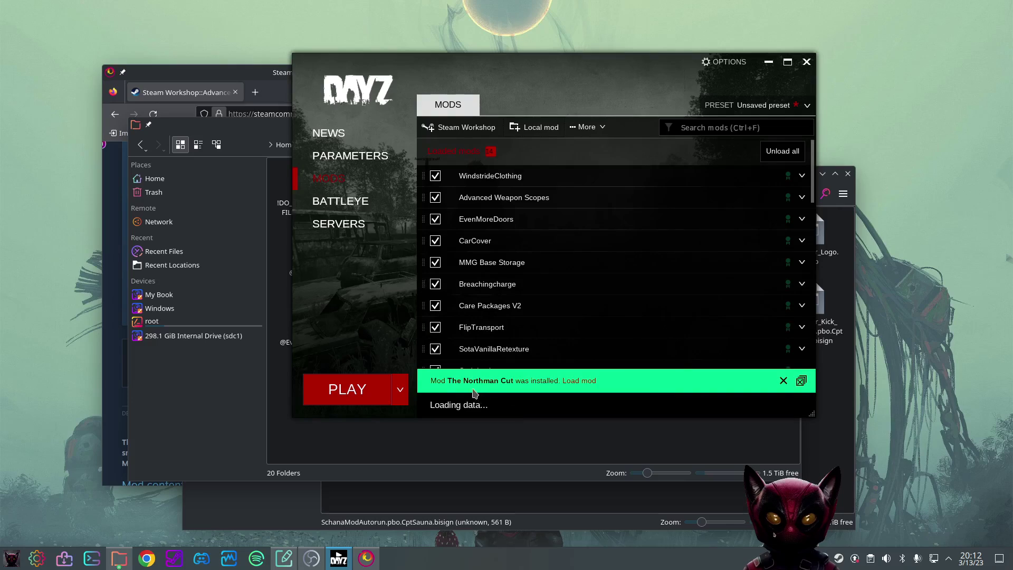
left_click(801, 383)
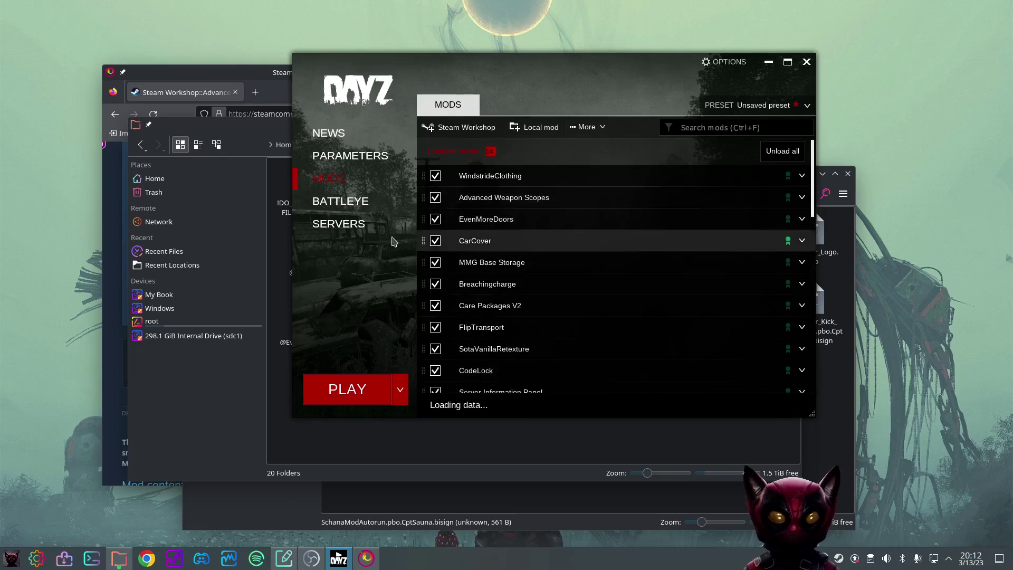
Check the load choices for The Northmen Cut in The Northmen's Cut server's join setup, and close it without joining
scroll(528, 311, "down", 5)
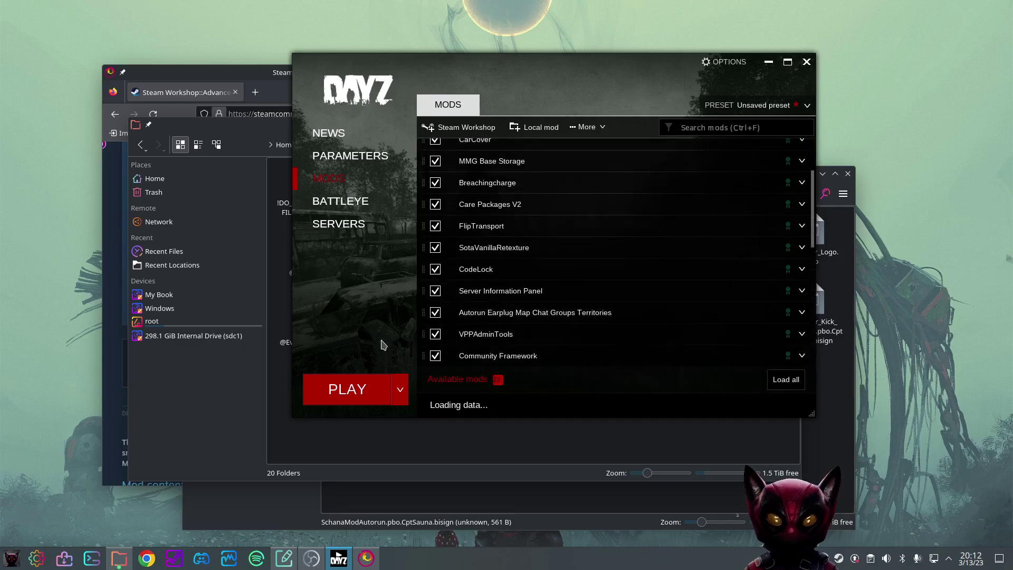
left_click(363, 226)
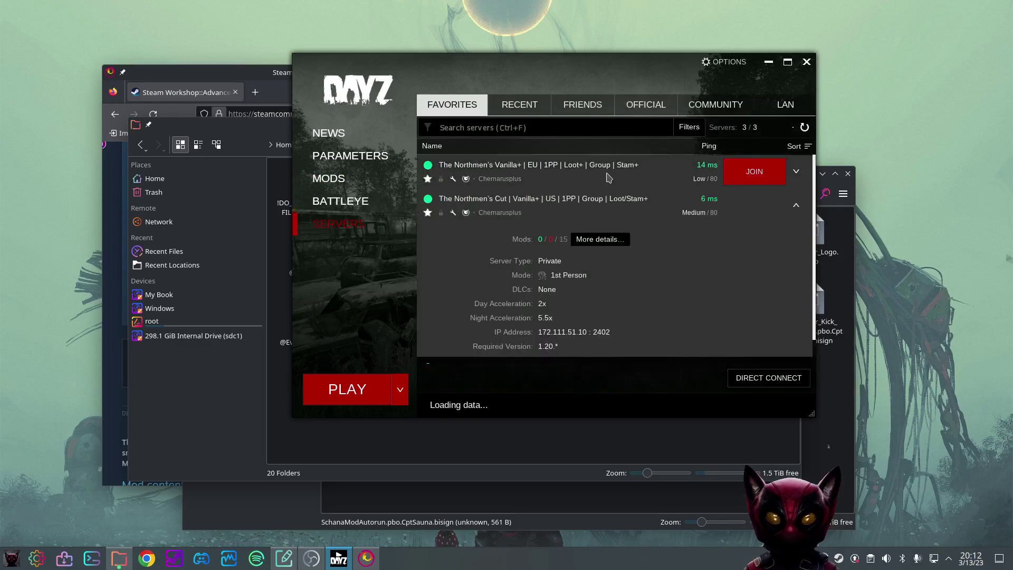
left_click(736, 207)
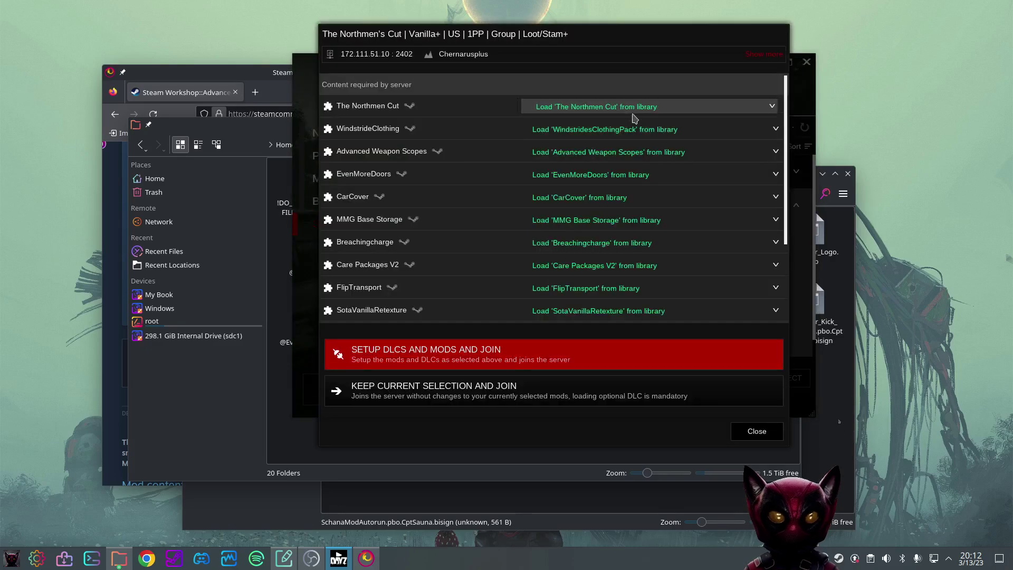
left_click(633, 111)
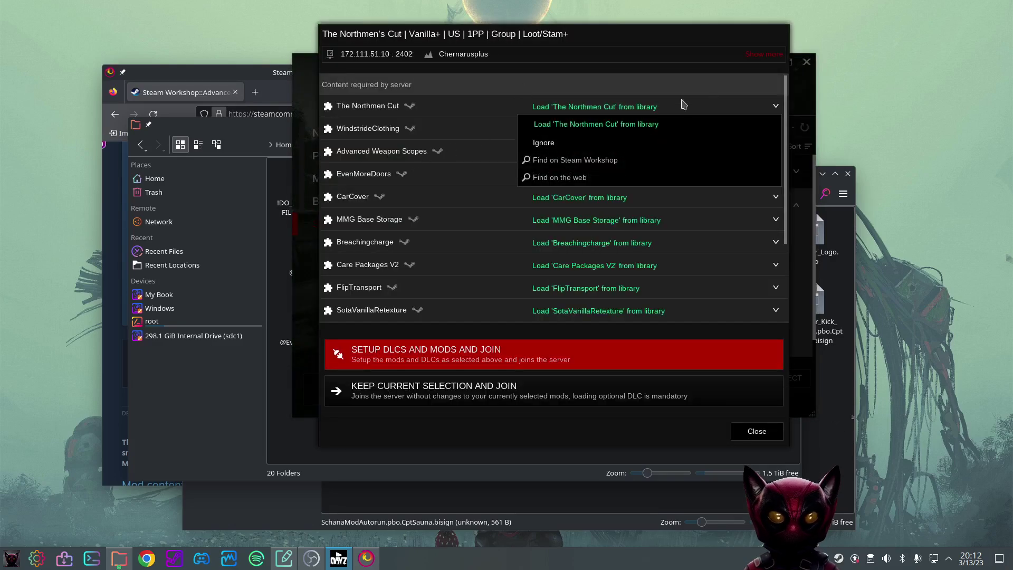
left_click(739, 427)
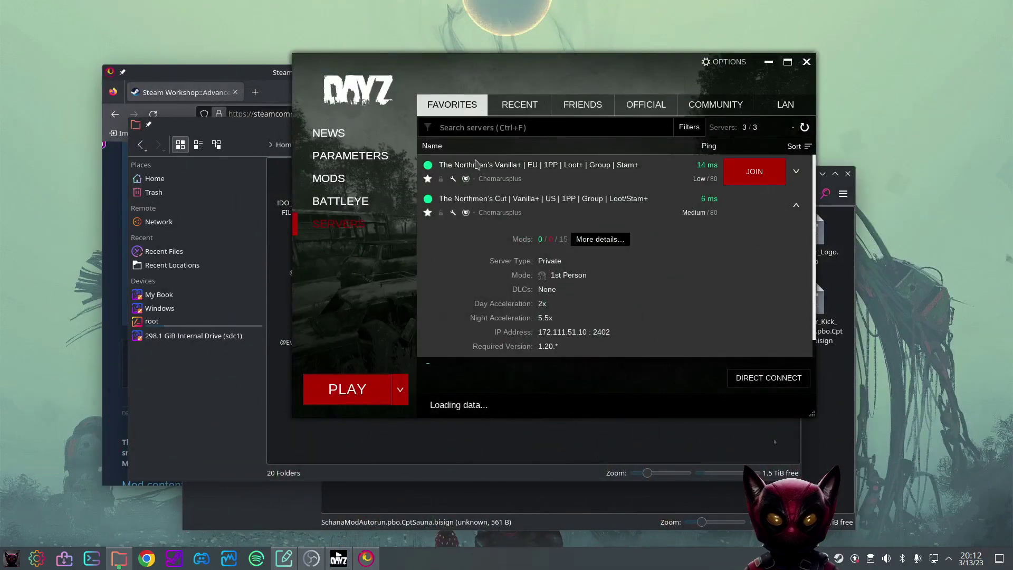
Load the local mod The Northman Cut from the available mods, and return to the start of the loaded mods list
left_click(349, 181)
scroll(614, 275, "down", 5)
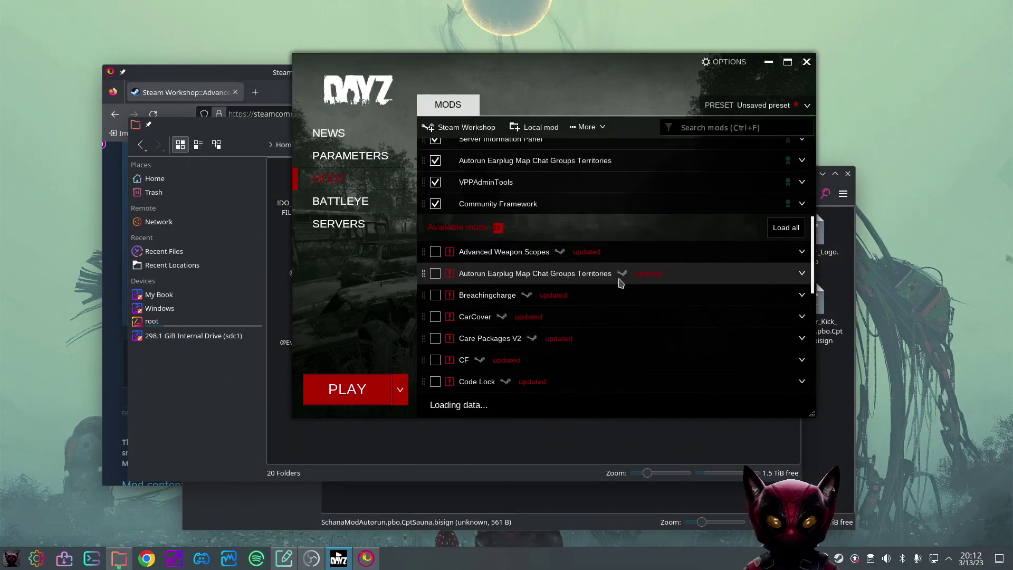
scroll(629, 329, "down", 5)
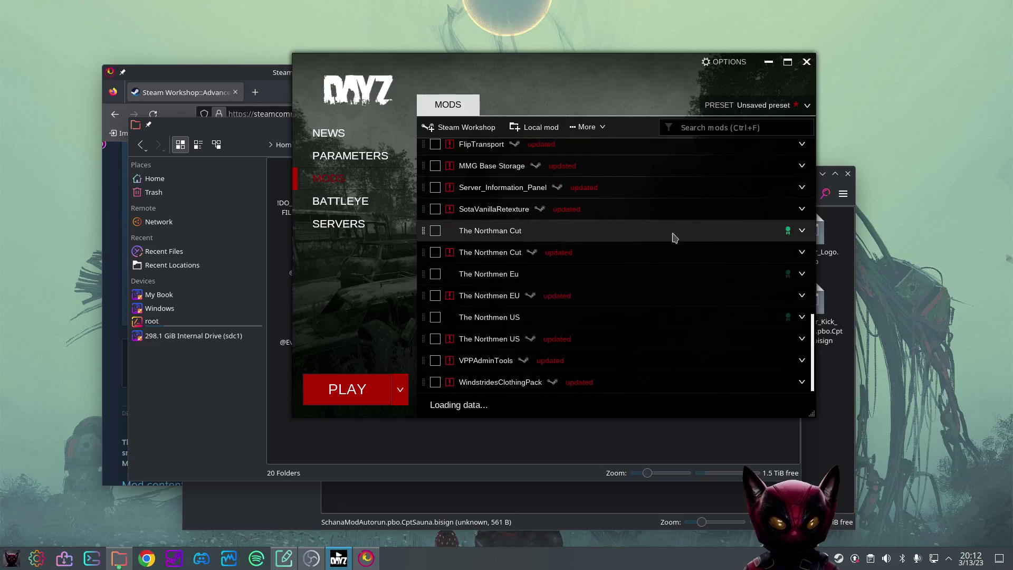
left_click(435, 230)
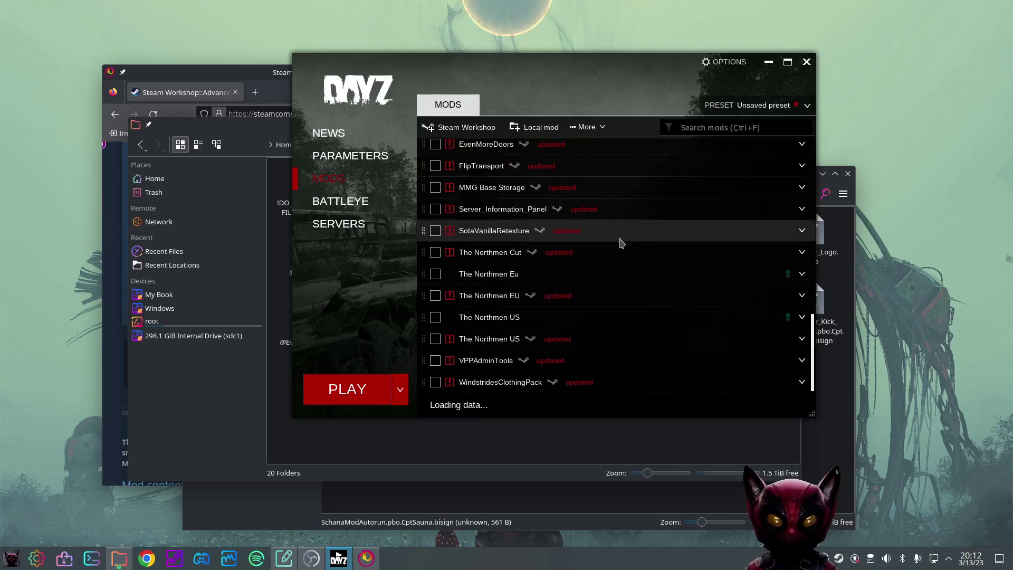
scroll(621, 243, "up", 10)
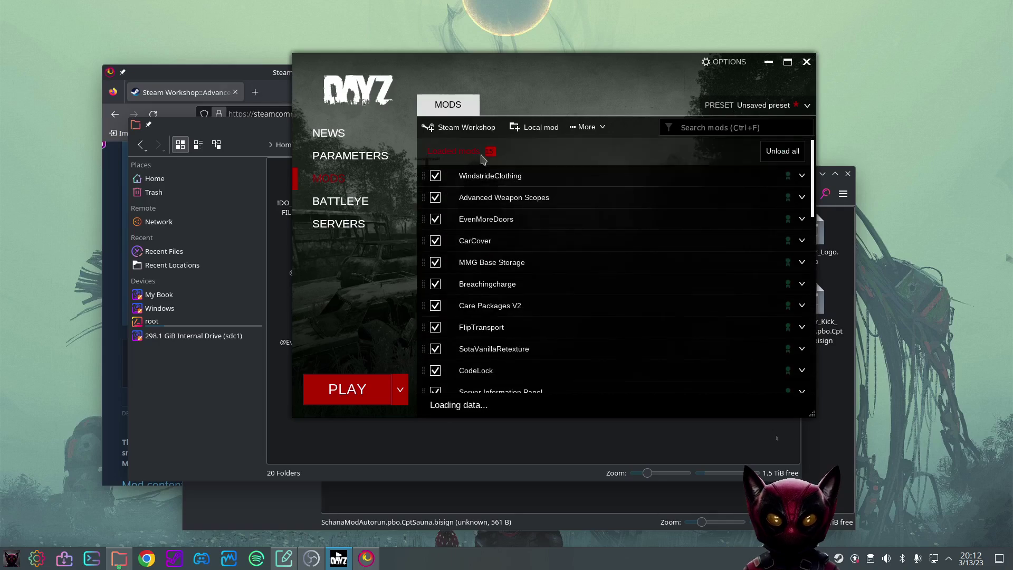
Join The Northmen's Cut US server while keeping the current mod selection, and accept the BattlEye EULA
left_click(356, 232)
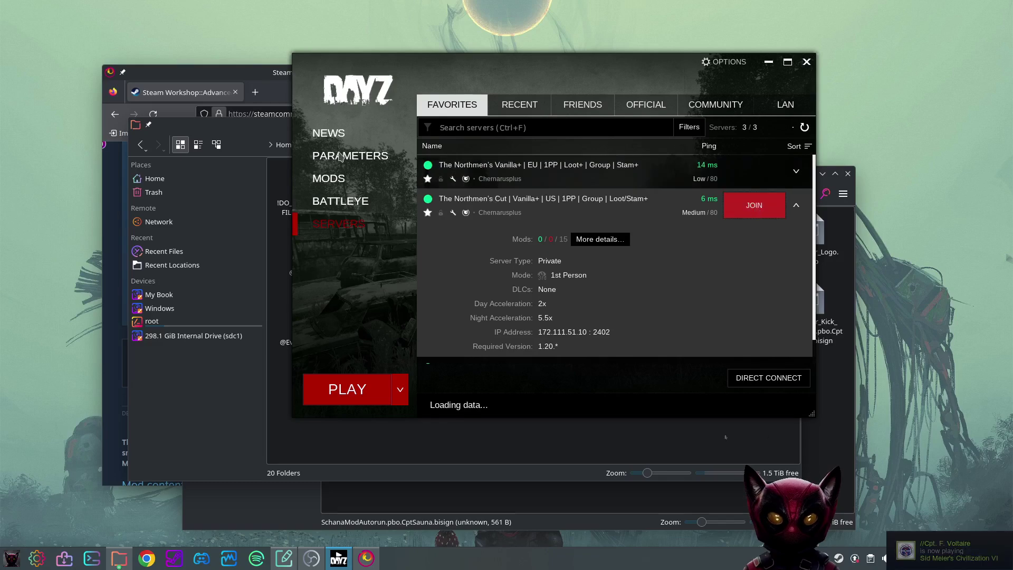
double_click(676, 214)
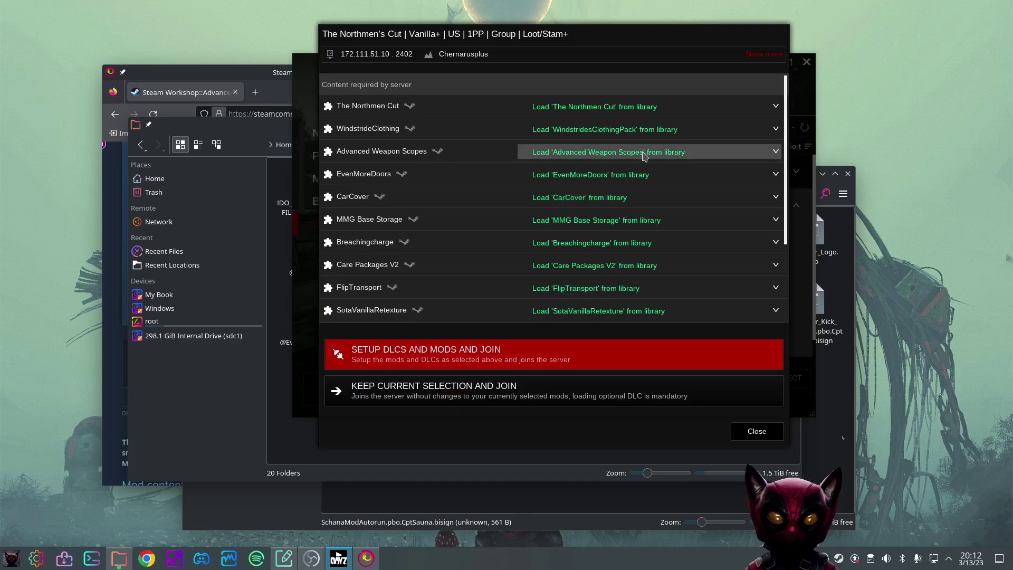
left_click(728, 156)
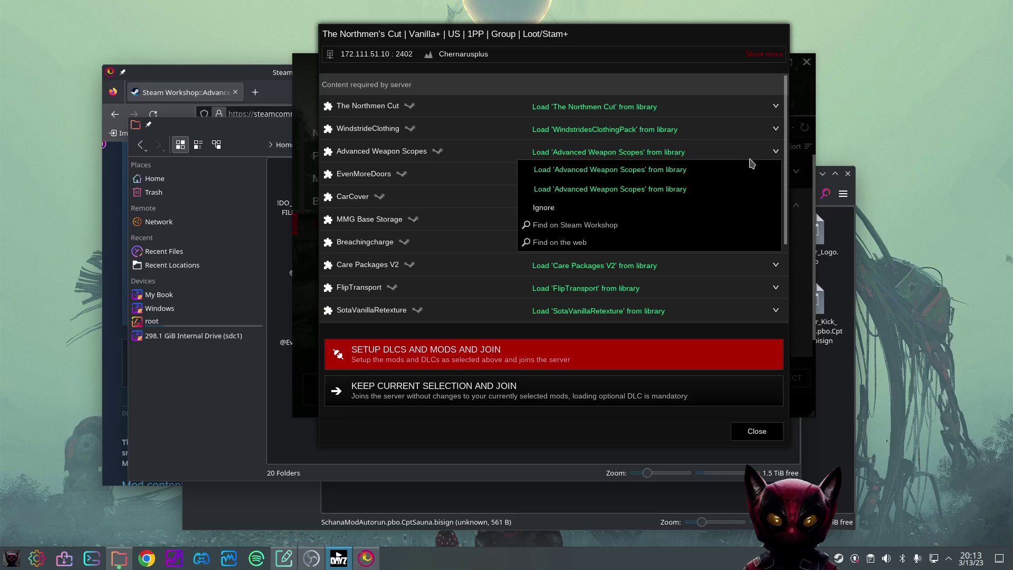
left_click(429, 348)
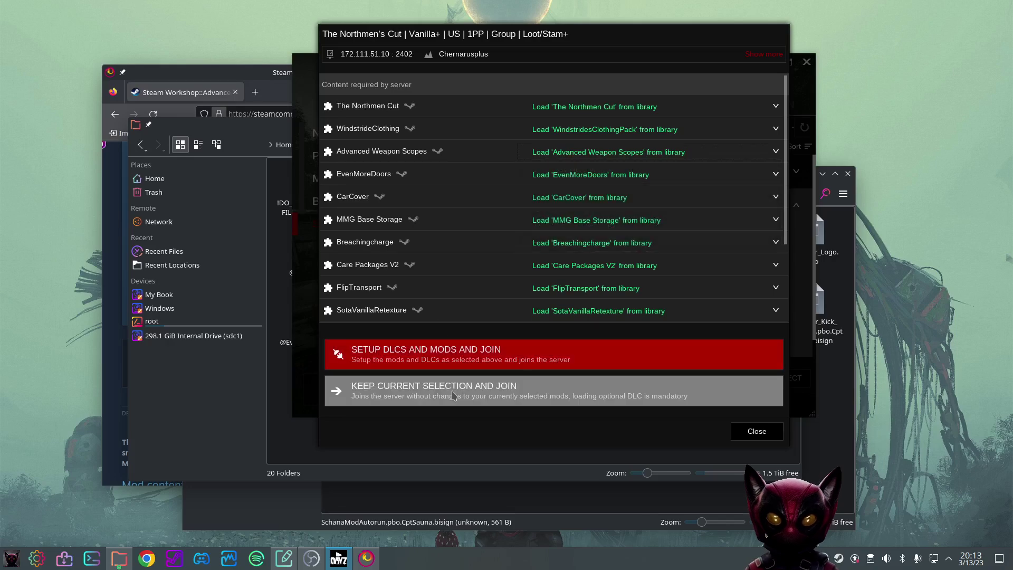
left_click(495, 388)
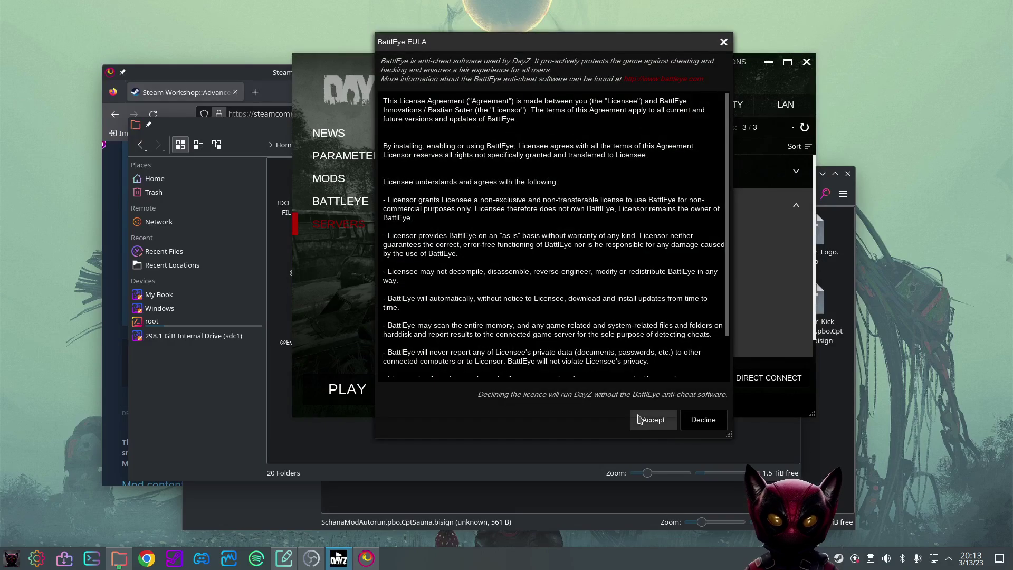
left_click(662, 424)
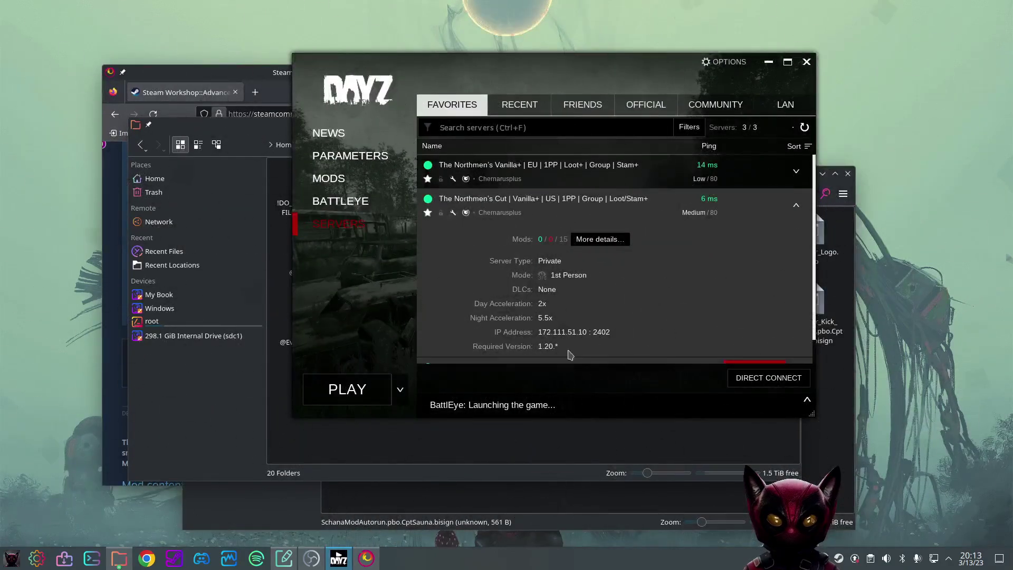